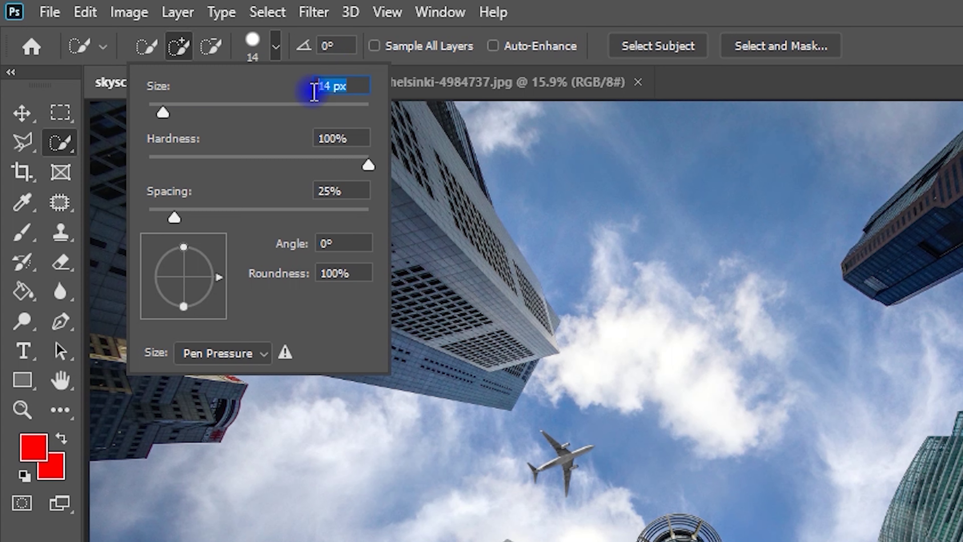
Set the Quick Selection brush size to 15 px and select the large skyscraper in the photo's upper left, including its edges.
text(15)
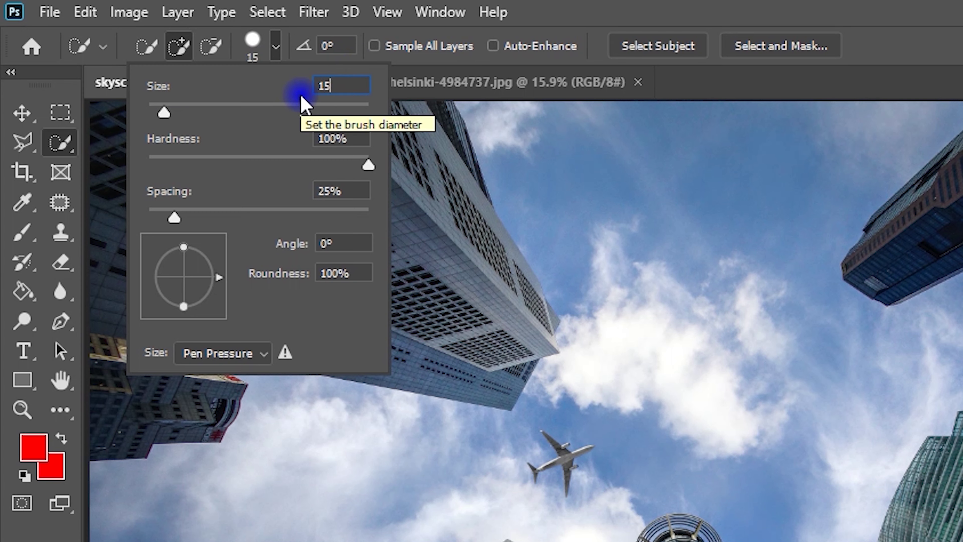
key(Return)
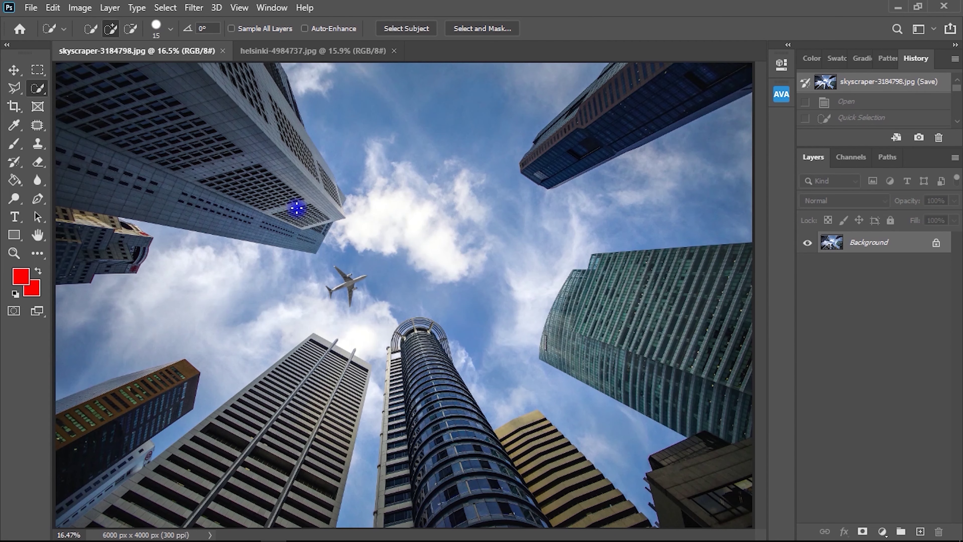
mouse_move(265, 107)
mouse_down()
mouse_move(125, 79)
mouse_move(106, 142)
mouse_up()
scroll(183, 135, down, 3)
scroll(297, 173, up, 7)
drag(267, 116, 340, 238)
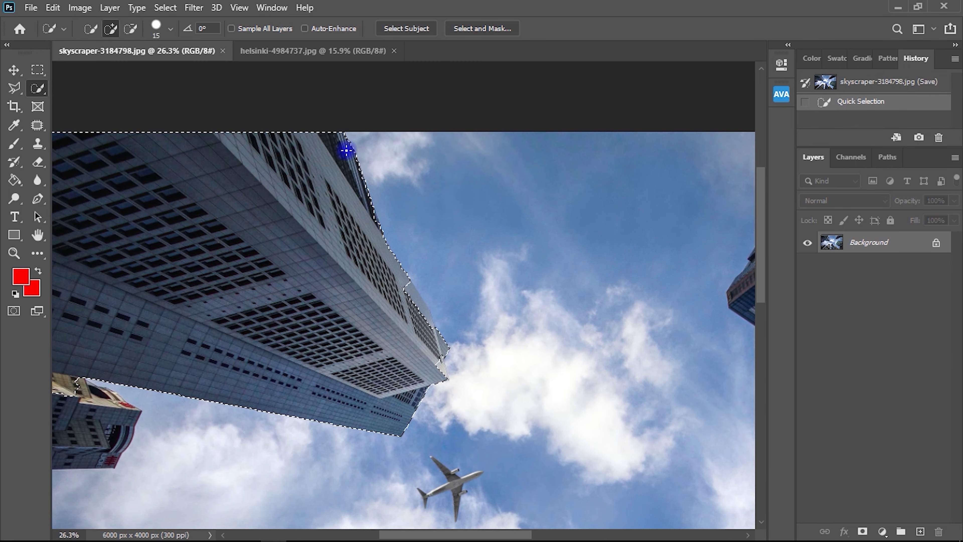
click(430, 320)
drag(430, 321, 447, 265)
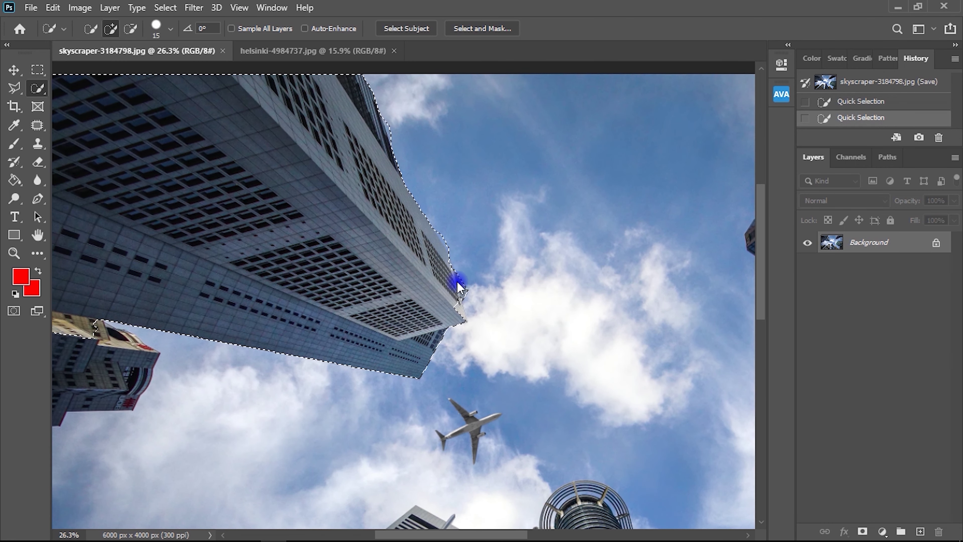
click(452, 268)
drag(435, 317, 458, 318)
Add the small building at the photo's left edge, below the large skyscraper, to the selection.
drag(349, 298, 628, 247)
drag(365, 283, 371, 320)
drag(407, 294, 403, 286)
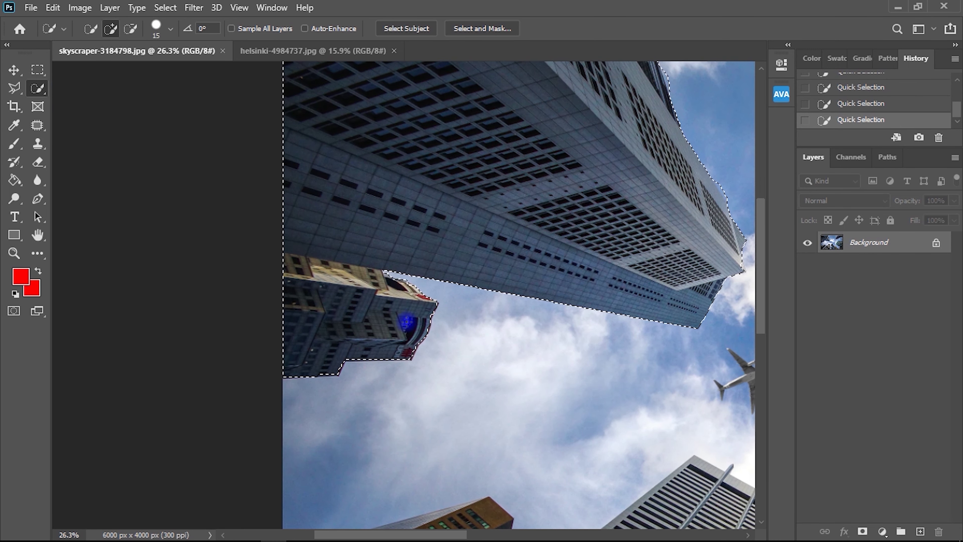
Add the orange-topped building in the lower left and the neighbouring striped tower to the selection.
drag(352, 334, 255, 11)
mouse_move(358, 191)
mouse_down()
mouse_move(298, 248)
mouse_move(184, 321)
mouse_up()
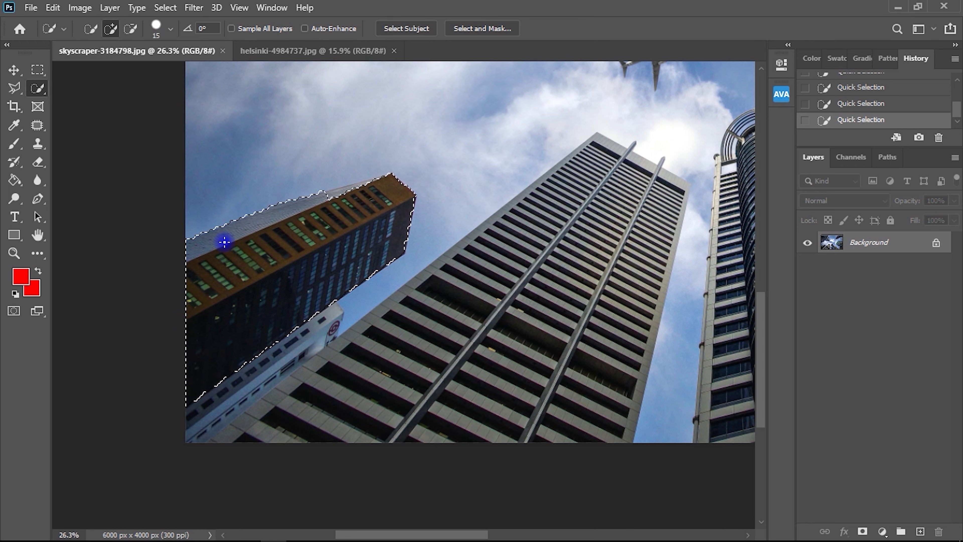
drag(314, 258, 346, 205)
mouse_move(343, 278)
mouse_down()
mouse_move(314, 316)
mouse_move(331, 326)
mouse_move(586, 183)
mouse_move(650, 123)
mouse_move(622, 122)
mouse_up()
mouse_move(588, 177)
mouse_down()
mouse_move(430, 197)
mouse_move(392, 186)
mouse_up()
mouse_move(449, 128)
mouse_down()
mouse_move(489, 127)
mouse_move(484, 200)
mouse_move(339, 389)
mouse_move(427, 196)
mouse_up()
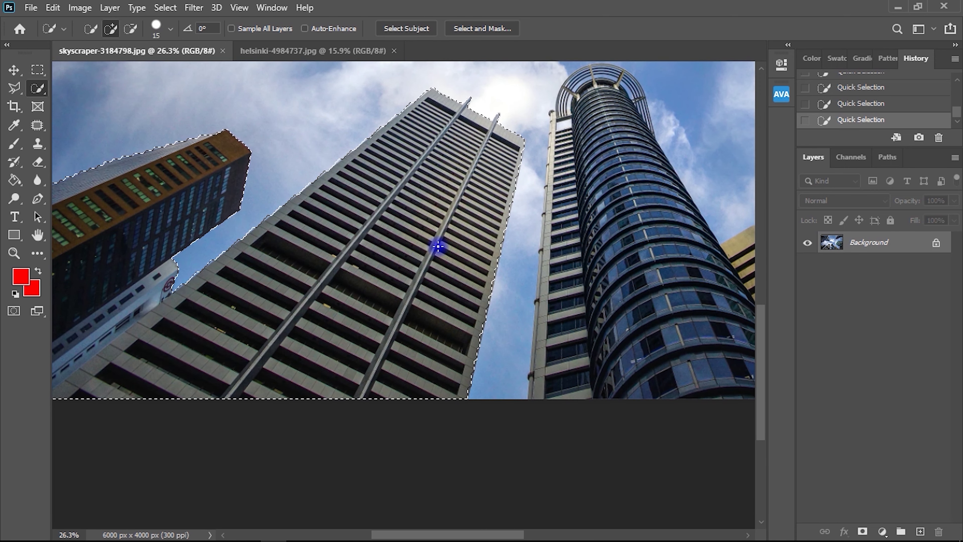
Add the round tower and its side wing to the selection, and subtract the sky caught between it and the striped tower.
drag(528, 183, 429, 176)
mouse_move(520, 122)
mouse_down()
mouse_move(560, 278)
mouse_move(549, 393)
mouse_move(493, 377)
mouse_move(481, 111)
mouse_move(468, 201)
mouse_move(469, 137)
mouse_move(469, 249)
mouse_move(446, 352)
mouse_up()
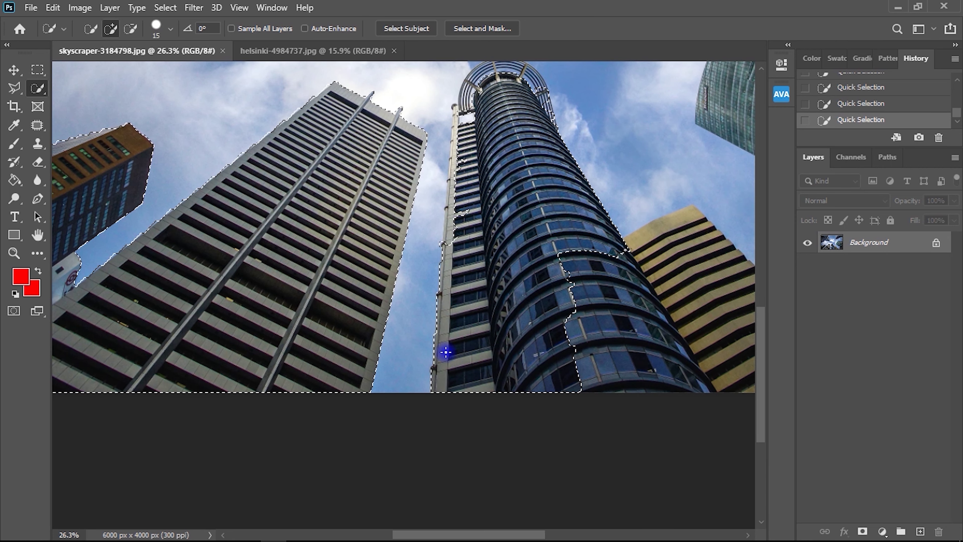
mouse_move(456, 245)
mouse_down()
mouse_move(458, 121)
mouse_move(485, 130)
mouse_move(480, 122)
mouse_move(467, 176)
mouse_up()
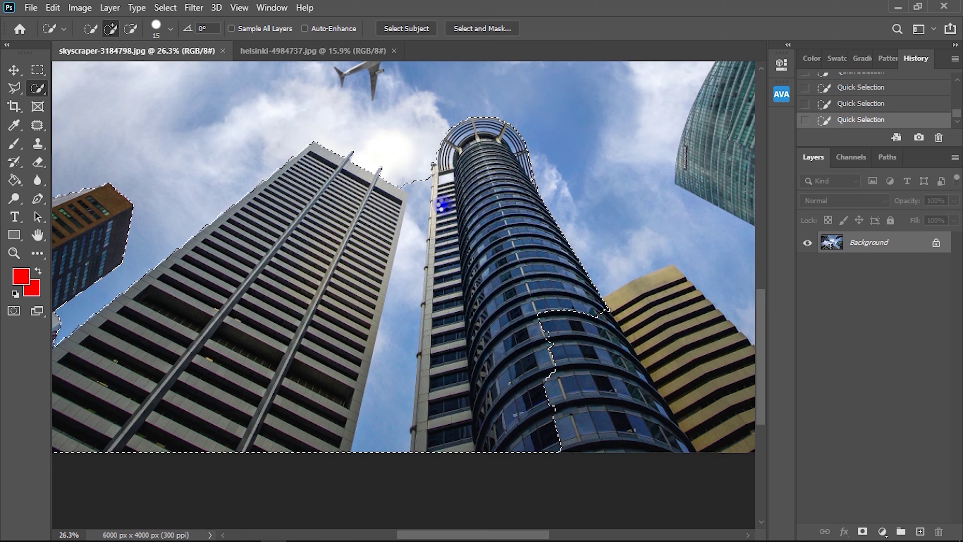
scroll(413, 195, down, 1)
scroll(413, 196, up, 2)
click(136, 31)
drag(417, 135, 404, 262)
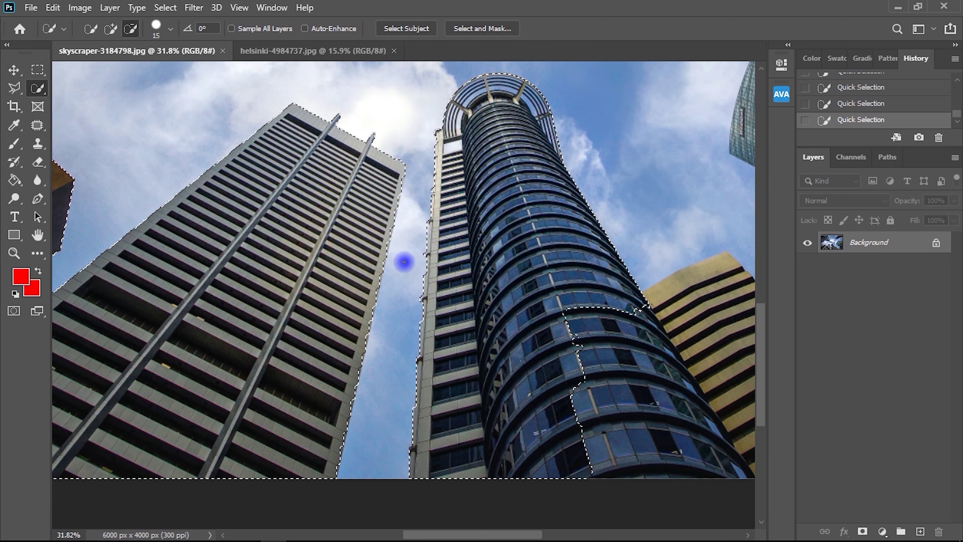
Complete the selection with the rest of the round tower, the yellow building and all buildings along the photo's right side.
scroll(492, 281, down, 2)
mouse_move(584, 337)
mouse_down()
mouse_move(625, 427)
mouse_move(588, 330)
mouse_move(632, 365)
mouse_move(664, 311)
mouse_move(648, 294)
mouse_move(630, 286)
mouse_move(651, 383)
mouse_up()
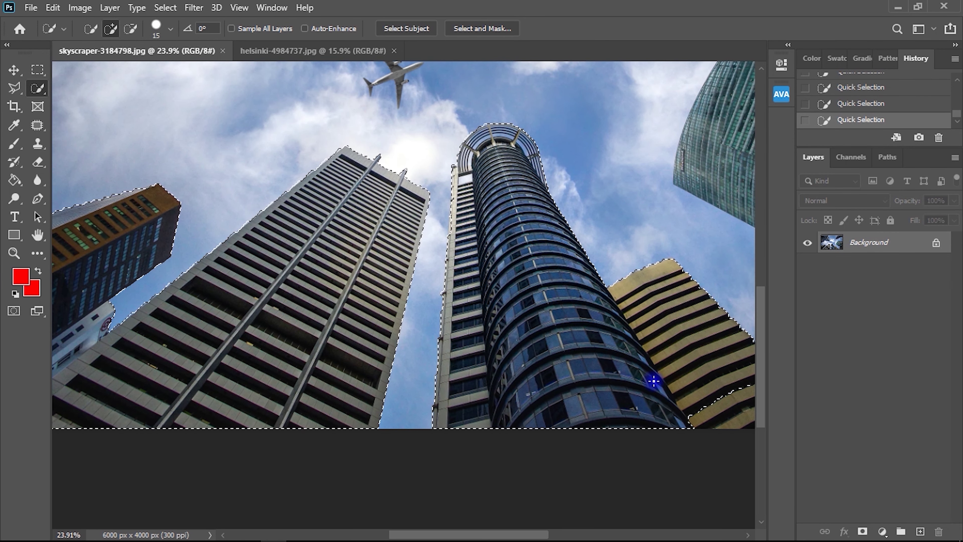
scroll(430, 338, right, 5)
scroll(552, 401, right, 3)
drag(395, 372, 591, 404)
drag(538, 133, 528, 273)
mouse_move(469, 254)
mouse_down()
mouse_move(382, 237)
mouse_move(468, 189)
mouse_move(635, 208)
mouse_move(569, 261)
mouse_up()
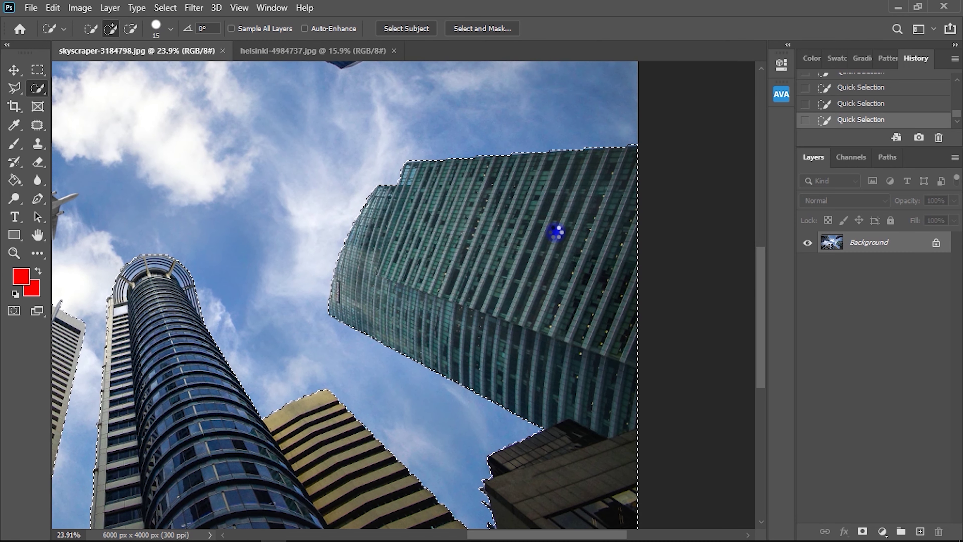
key(ctrl+0)
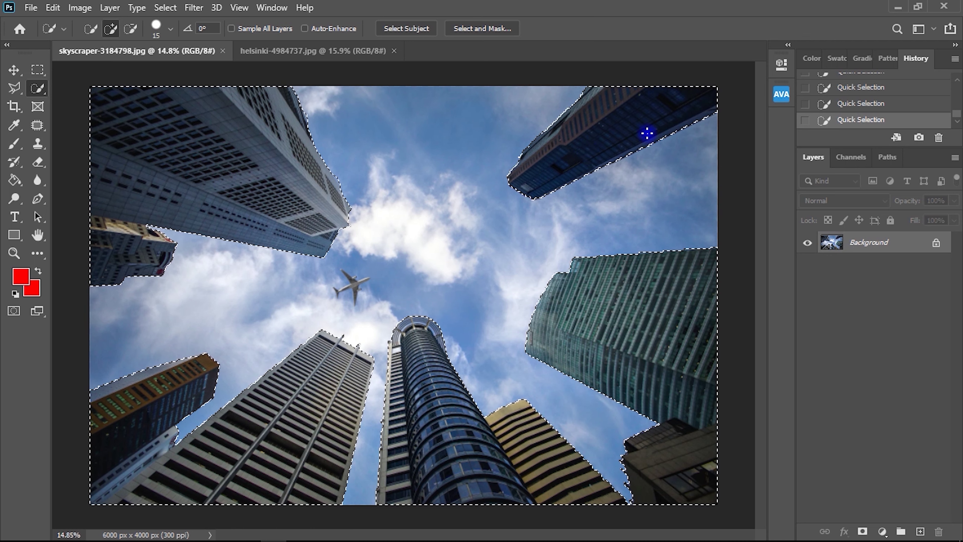
scroll(407, 276, down, 2)
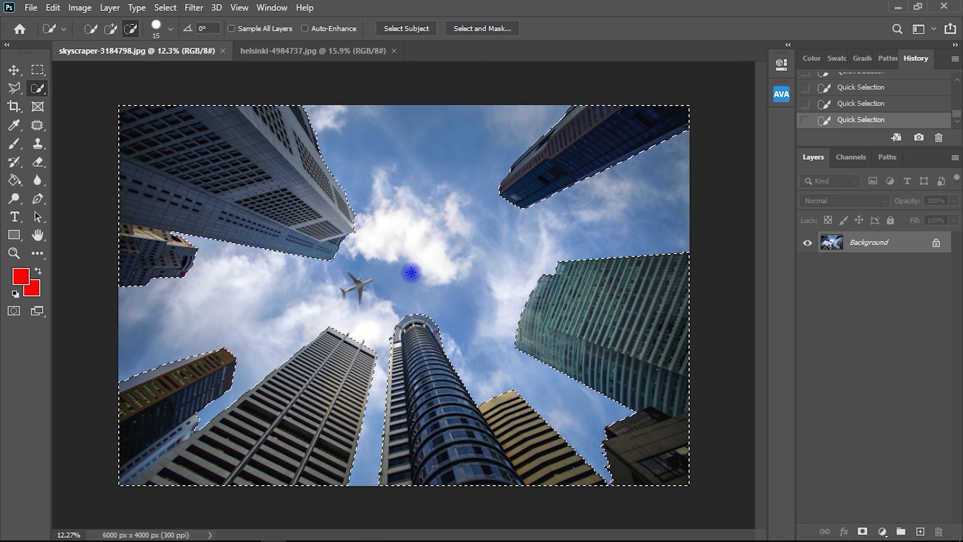
Copy the selected buildings to a new layer and check the cutout by briefly hiding the Background.
key(ctrl+j)
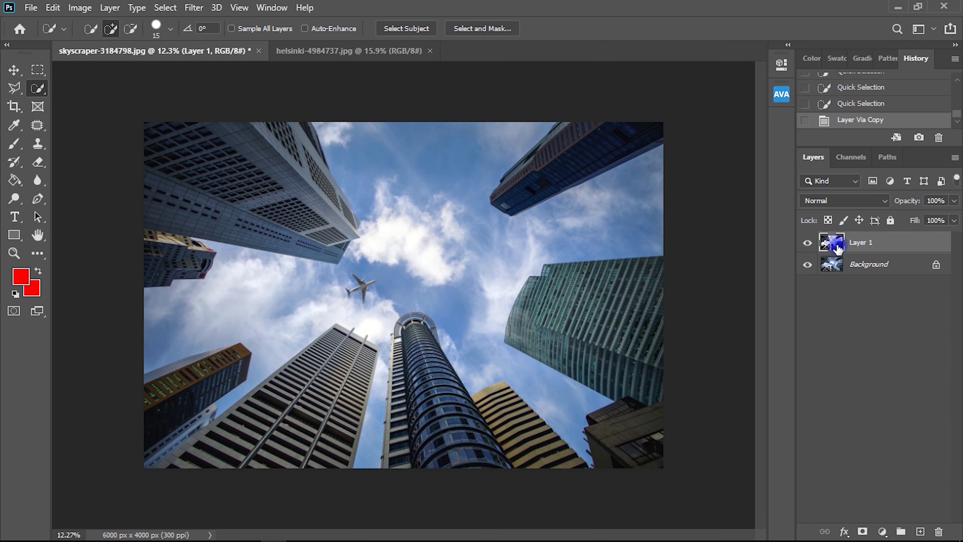
click(807, 264)
click(807, 264)
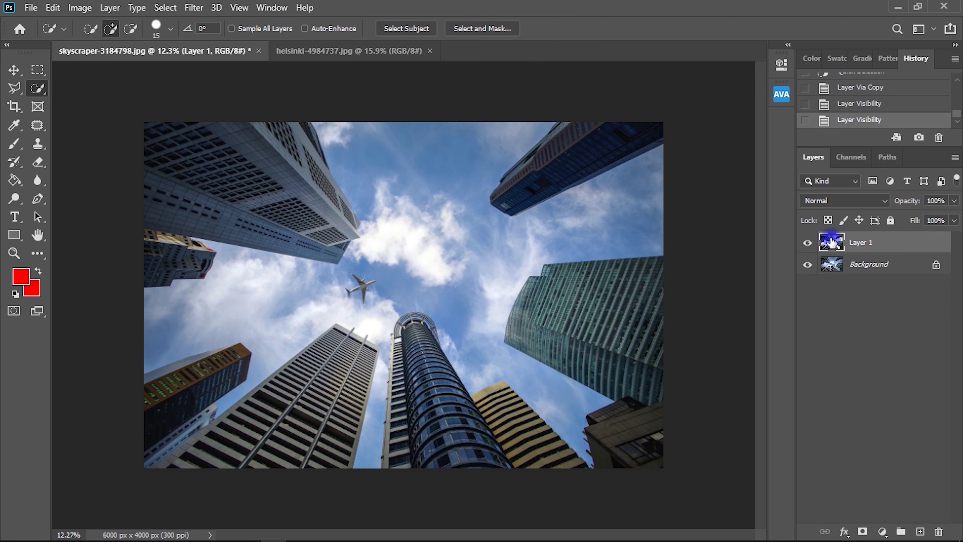
With Layer 1's outline loaded as a selection, hide that layer and expand the selection by 10 pixels on the Background.
click(807, 243)
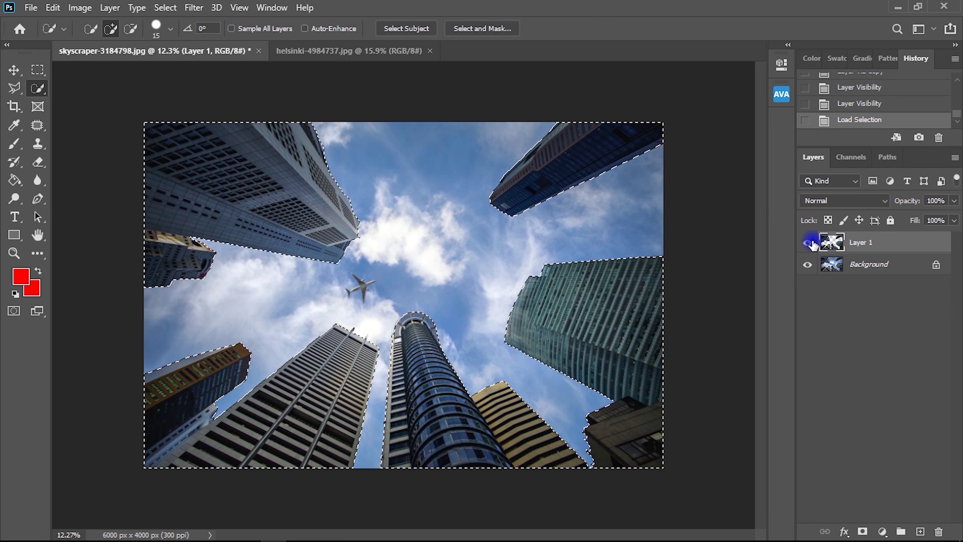
click(831, 267)
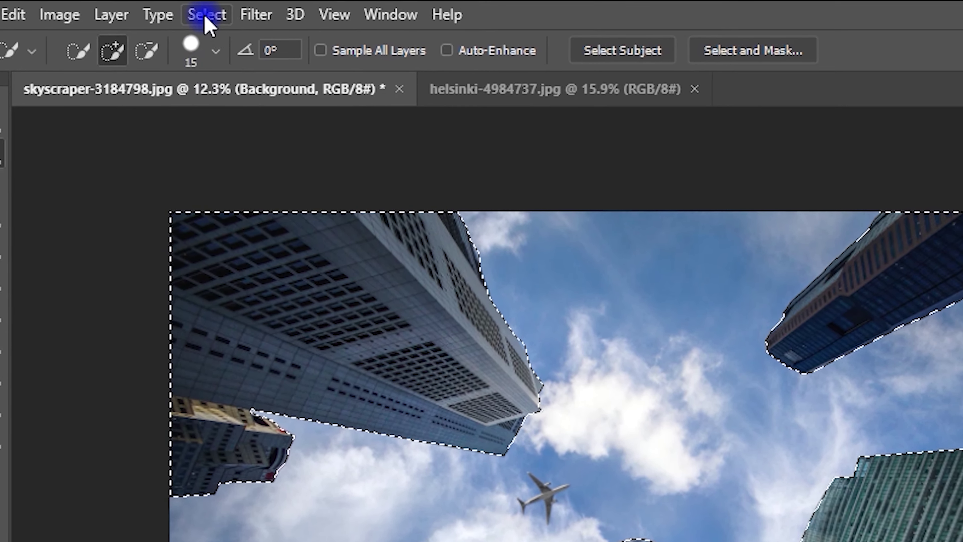
click(207, 16)
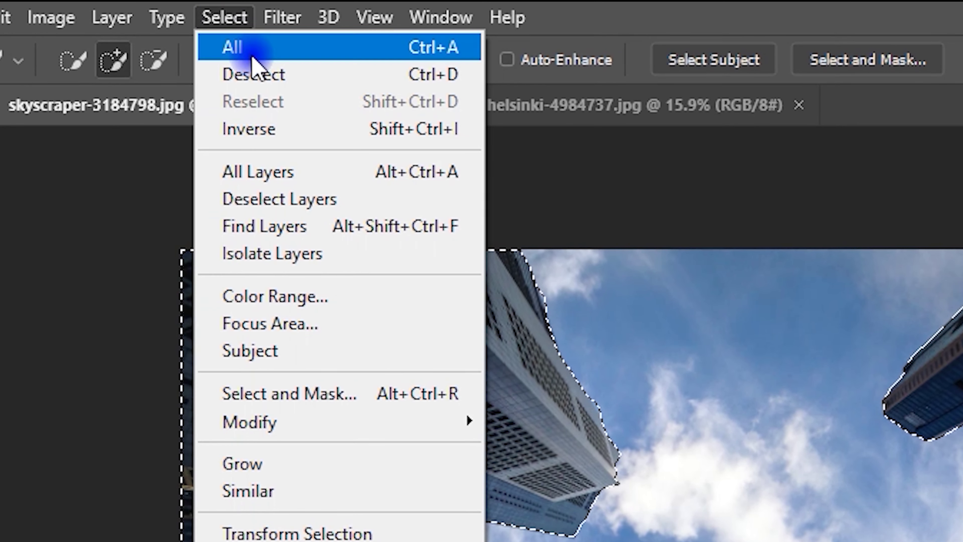
mouse_move(327, 352)
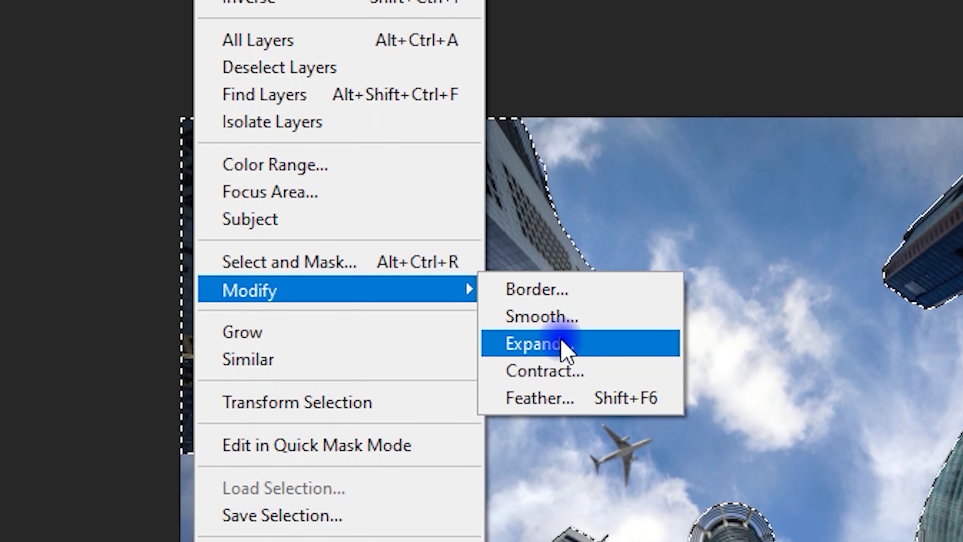
click(565, 347)
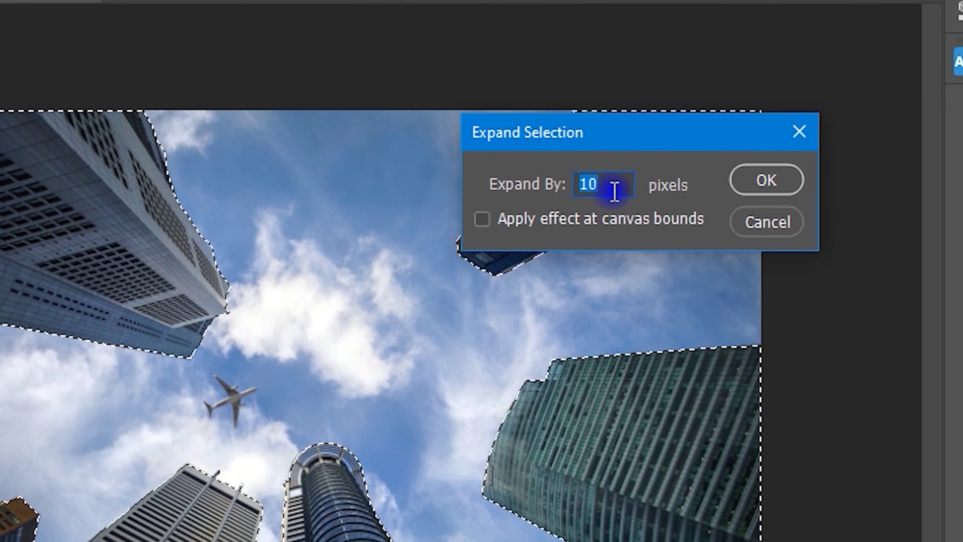
key(BackSpace)
text(10)
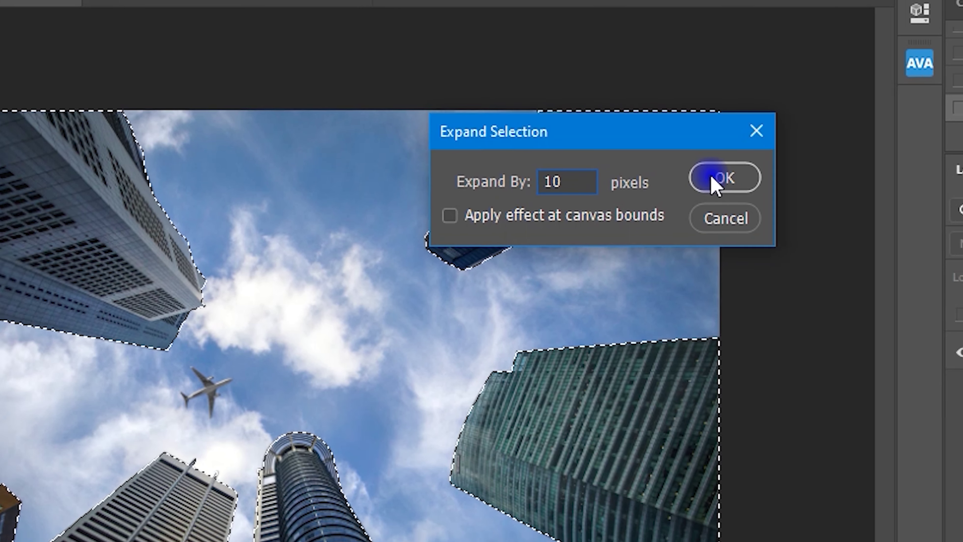
click(714, 183)
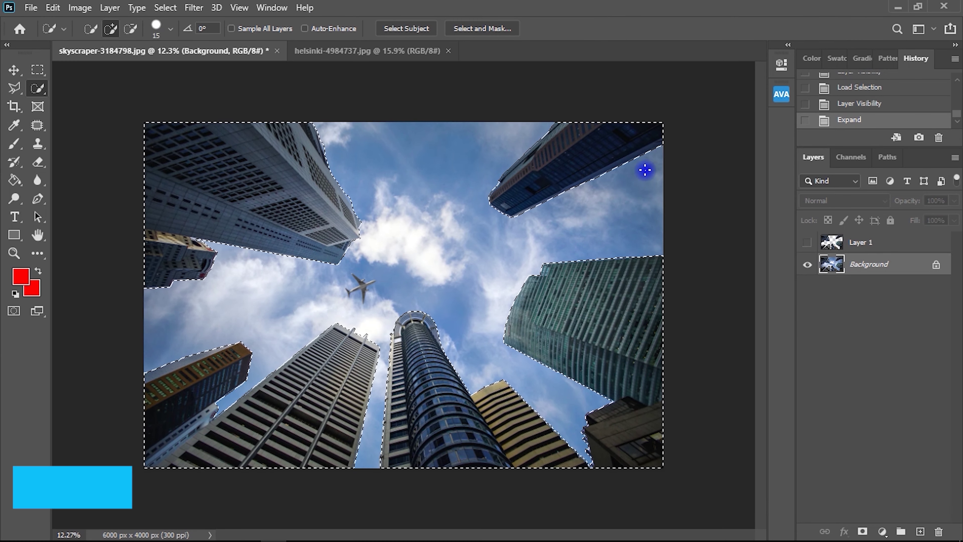
Fill the selected buildings on the Background using Content-Aware in Normal mode at 100% opacity, and deselect.
key(shift+F5)
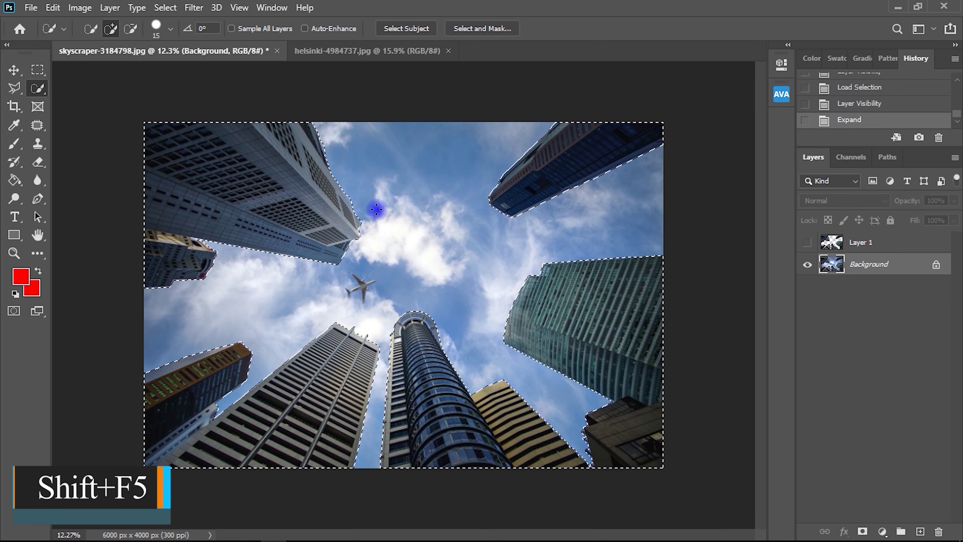
drag(512, 107, 698, 97)
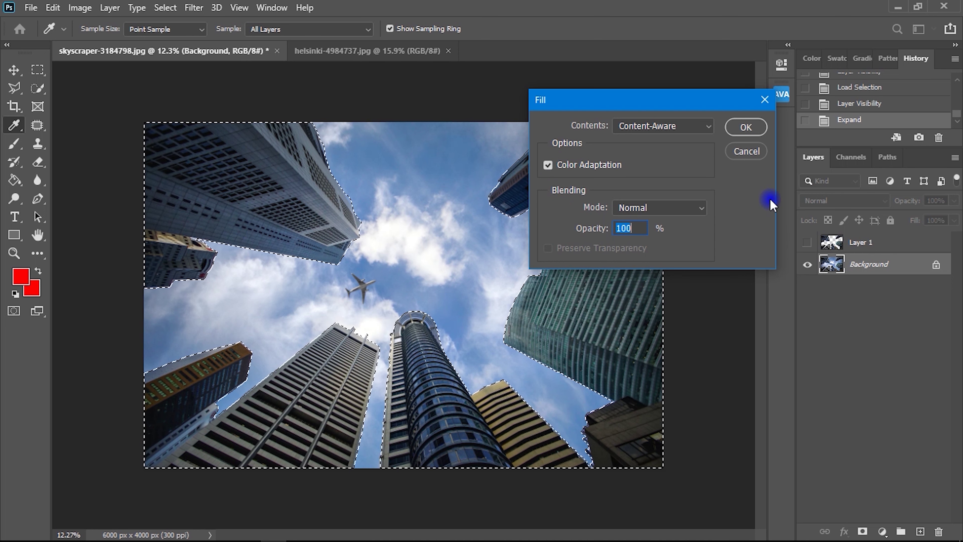
click(745, 128)
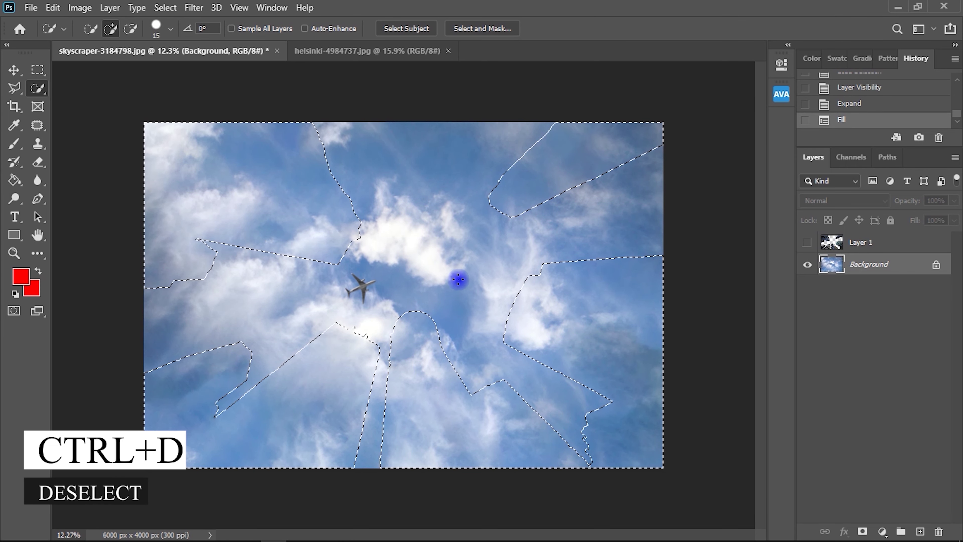
key(ctrl+d)
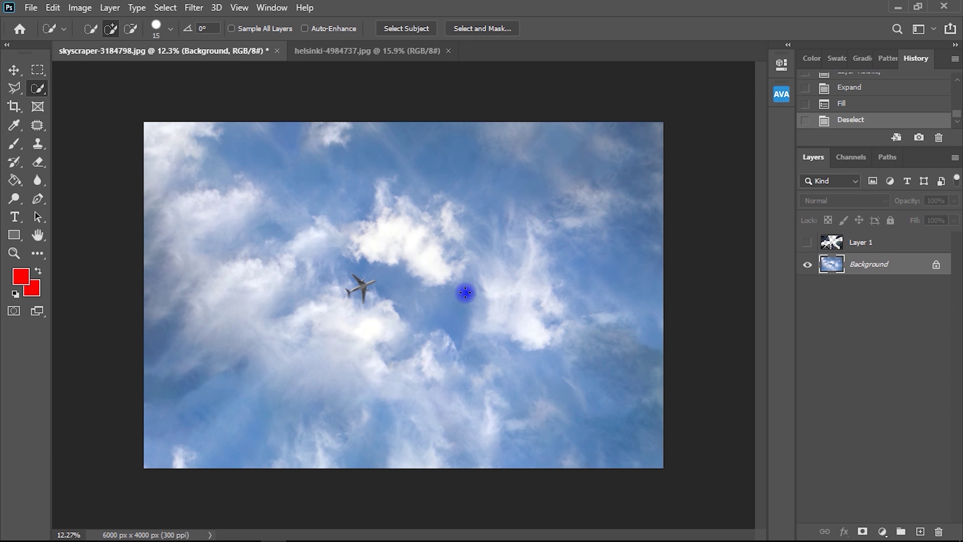
Toggle Layer 1 to compare the sky with and without buildings, leaving the layer visible and active.
click(807, 245)
click(807, 245)
click(808, 245)
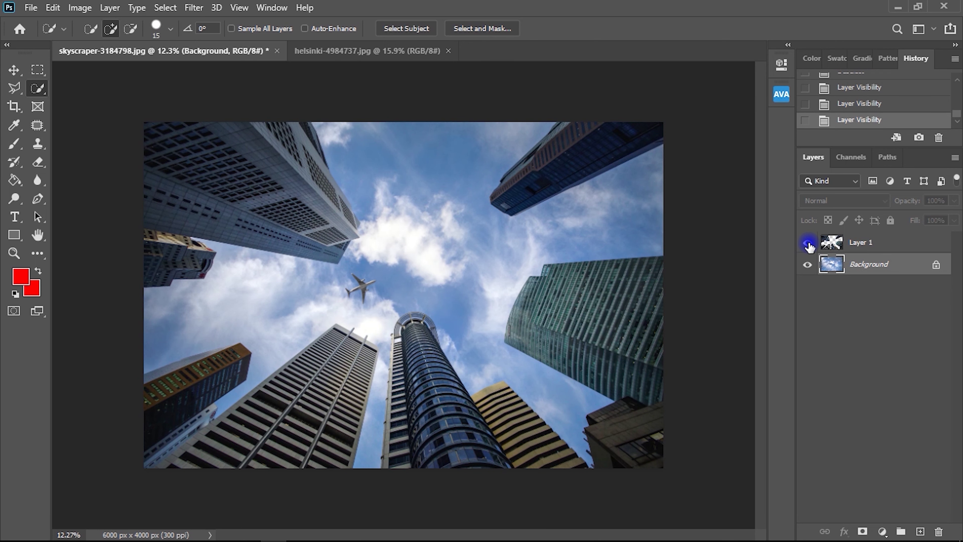
click(833, 245)
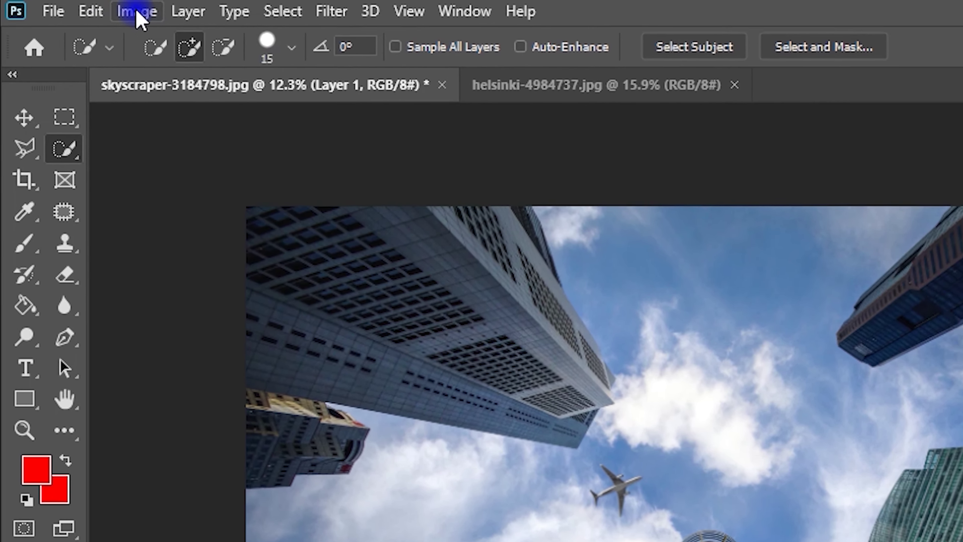
Reduce the image resolution to 72 pixels/inch with Resample set to Automatic.
click(136, 12)
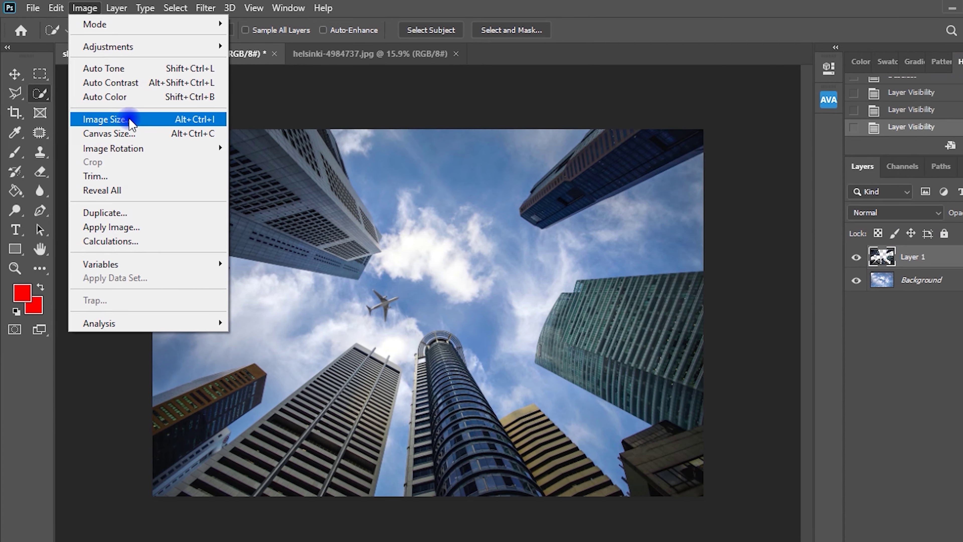
click(163, 179)
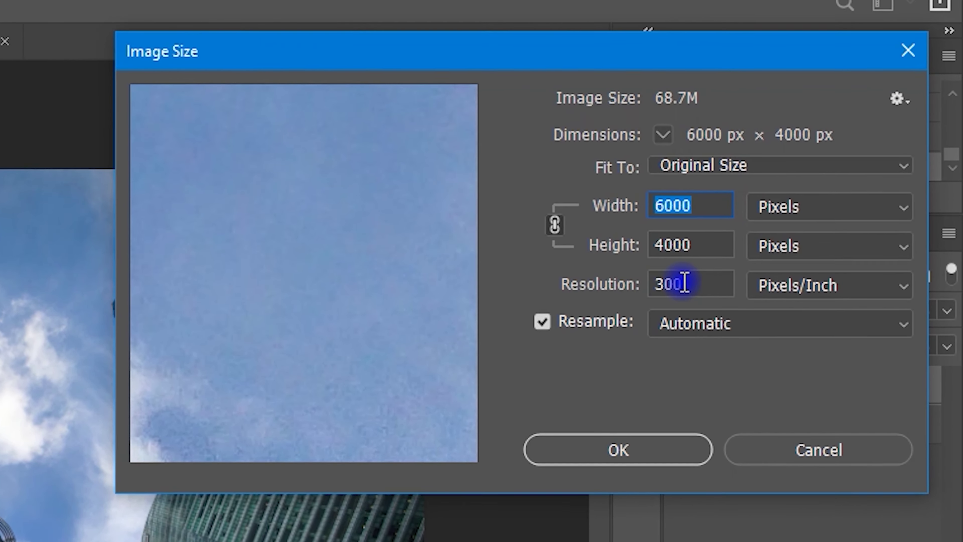
drag(684, 282, 642, 278)
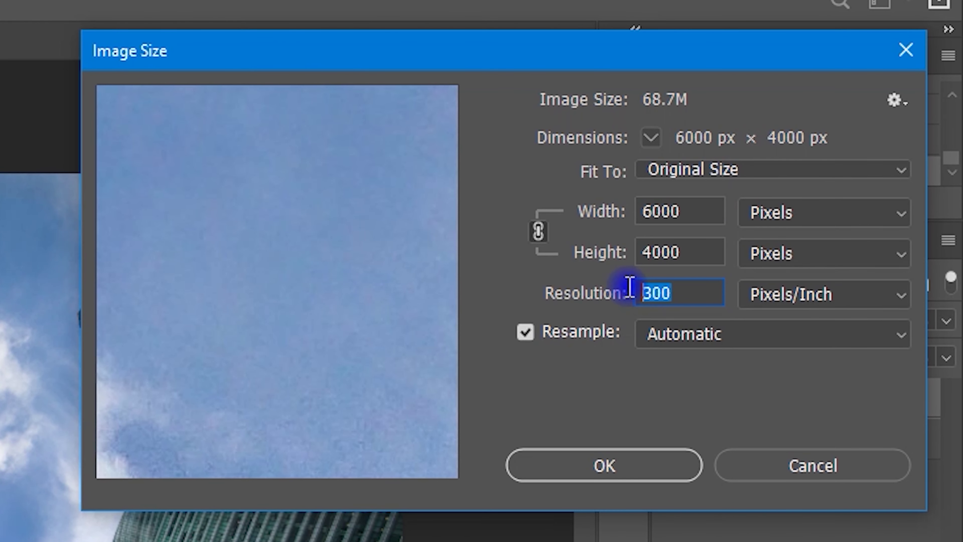
text(70)
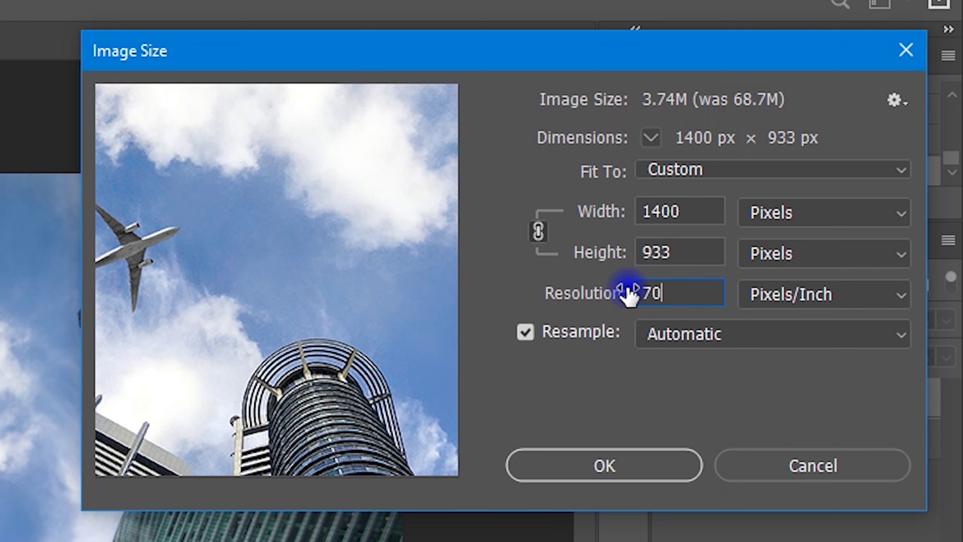
key(BackSpace)
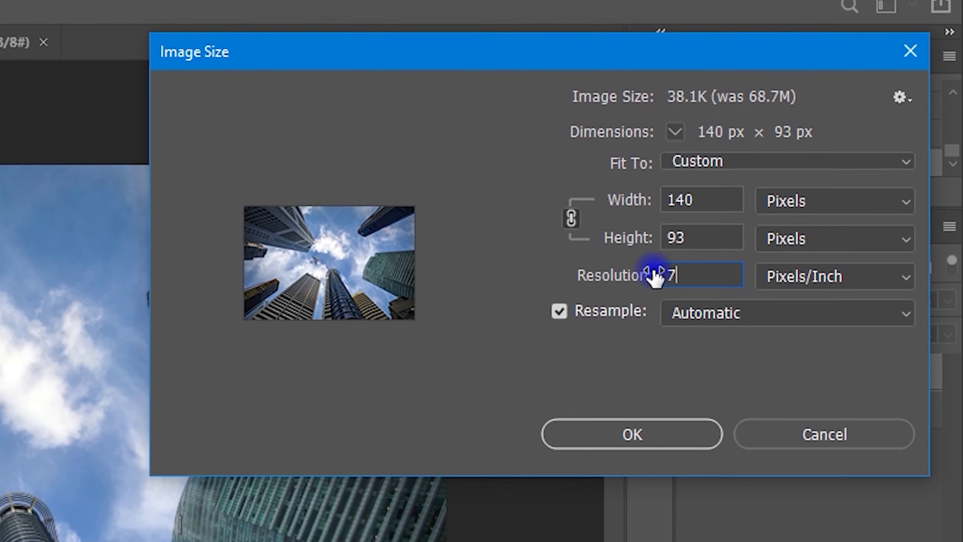
text(2)
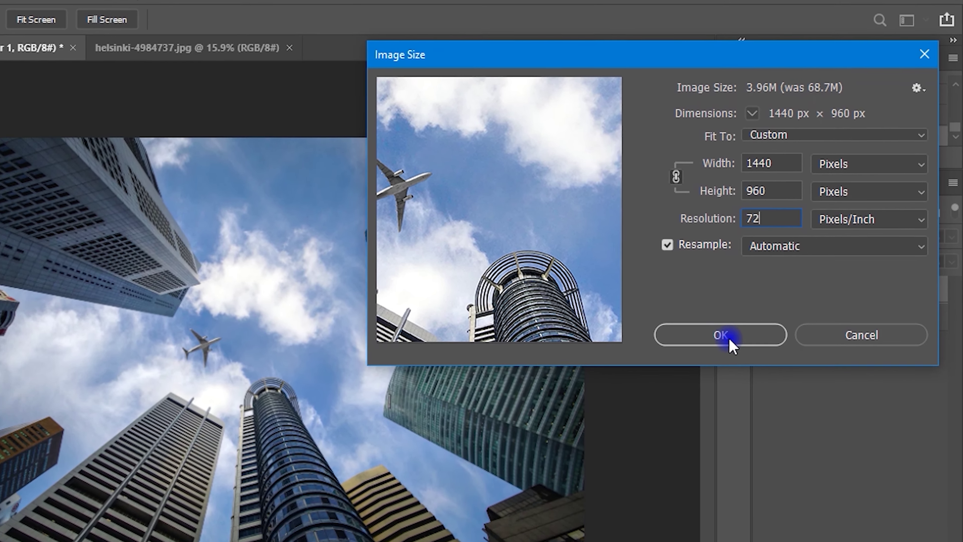
click(720, 335)
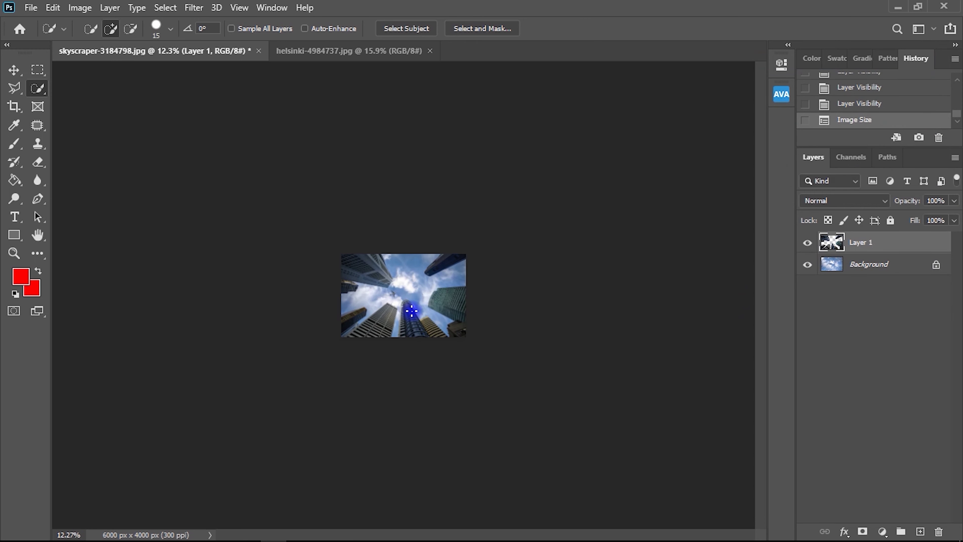
Convert Layer 1 to a Smart Object, unlock the Background as a regular layer, and convert that to a Smart Object too.
scroll(401, 297, up, 10)
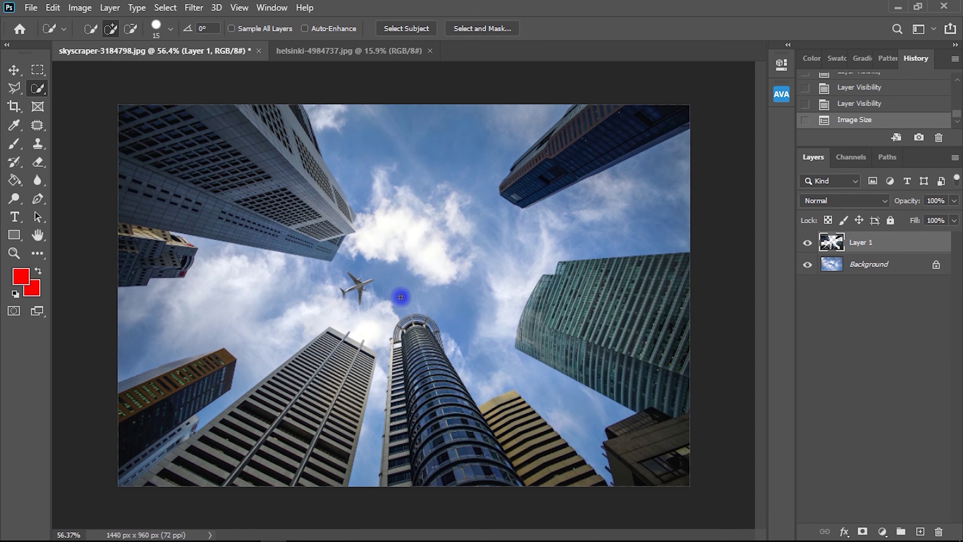
scroll(410, 300, up, 1)
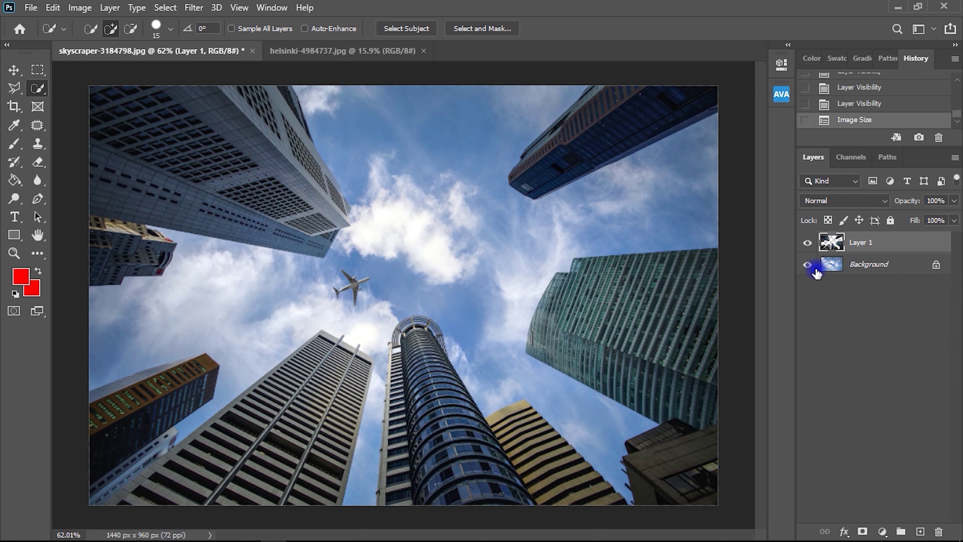
right_click(920, 244)
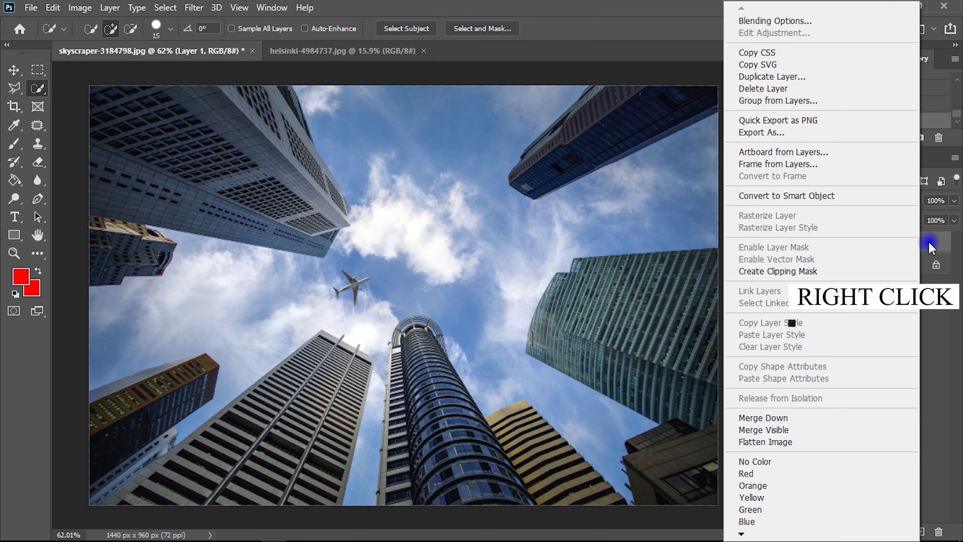
click(823, 194)
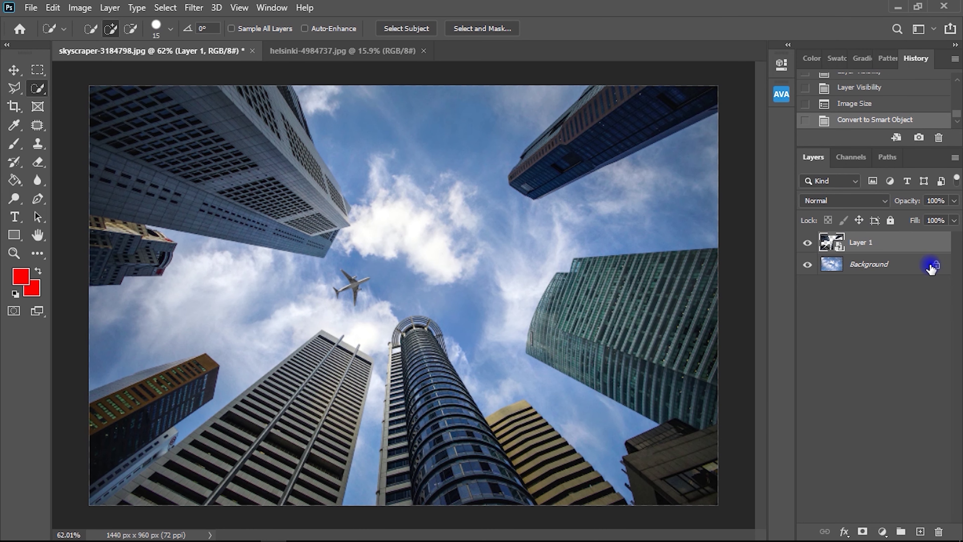
click(936, 267)
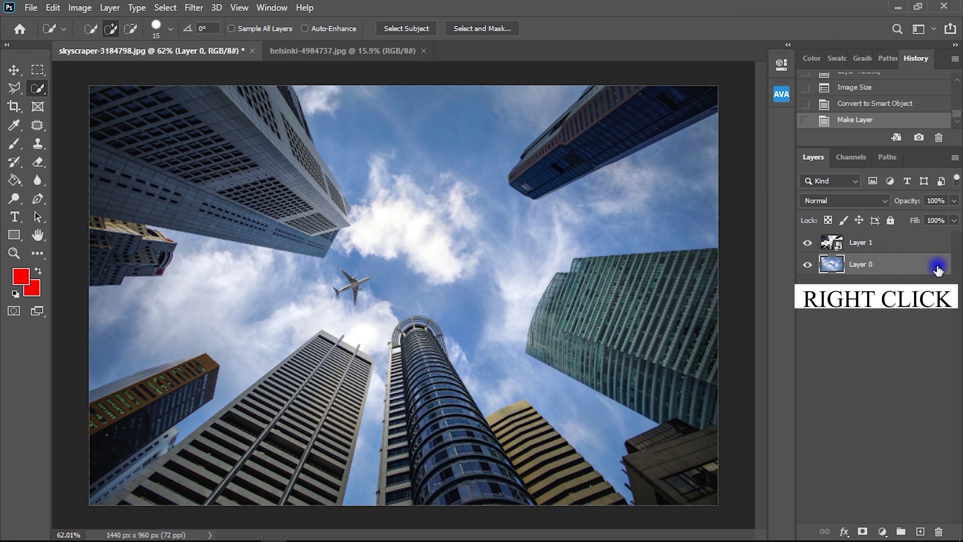
right_click(907, 269)
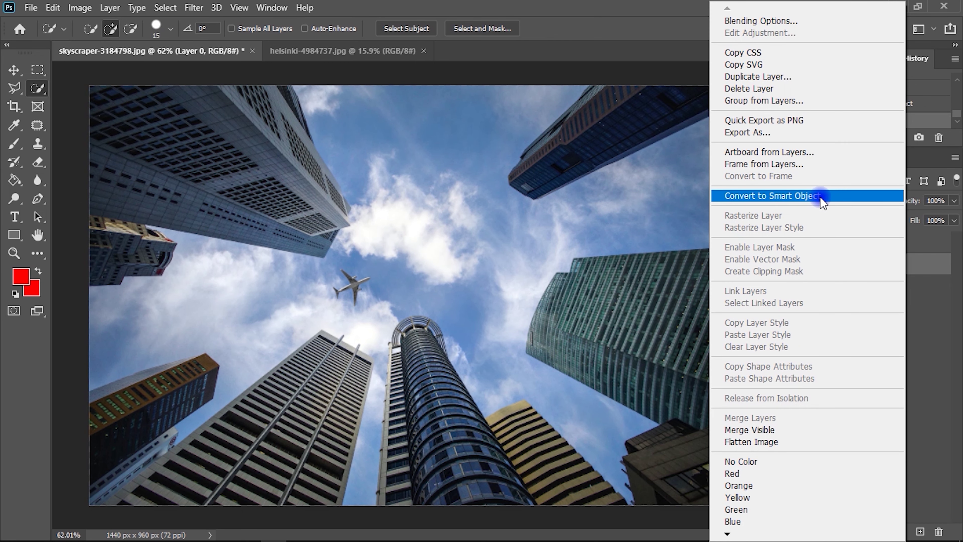
click(823, 202)
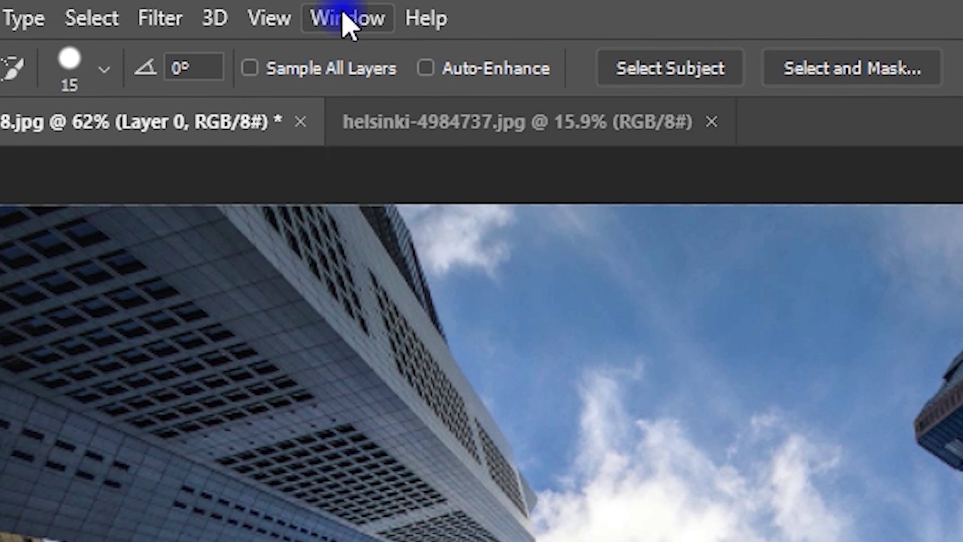
Show the Timeline, create a video timeline from the layers, and enlarge its area to fit the tracks.
click(268, 7)
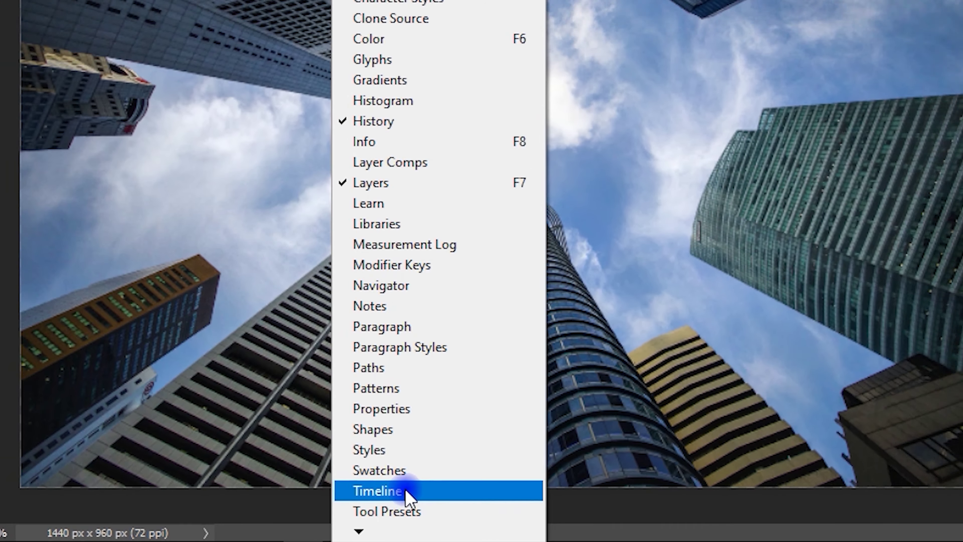
click(508, 465)
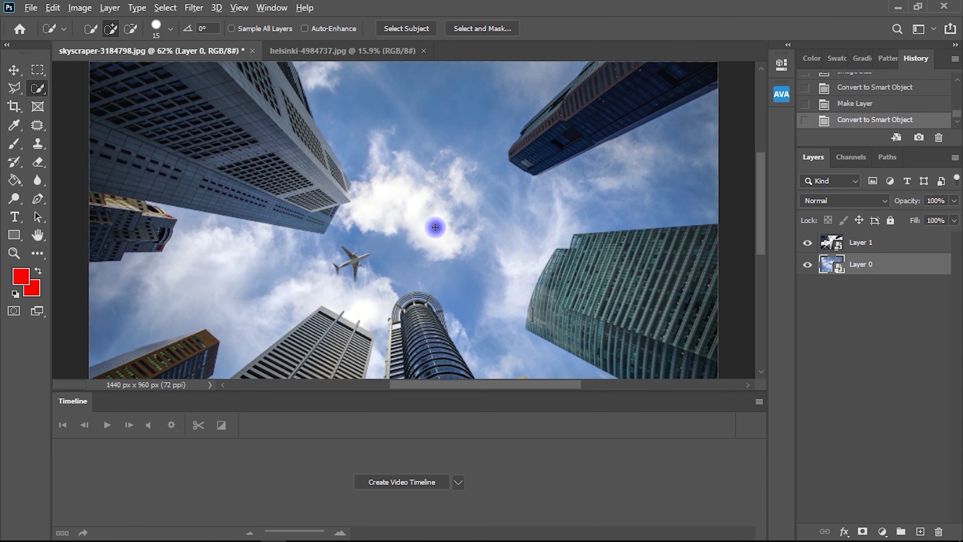
scroll(435, 227, down, 5)
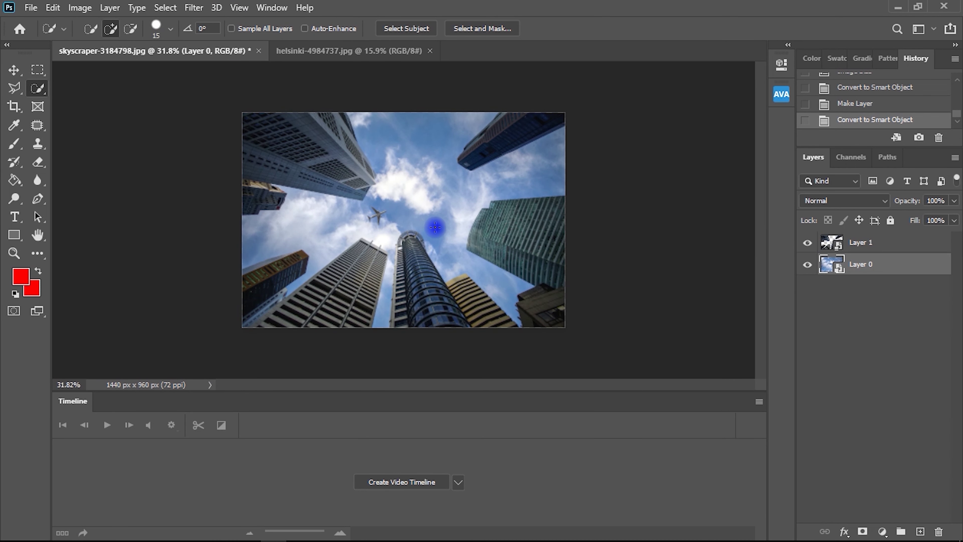
scroll(434, 227, down, 1)
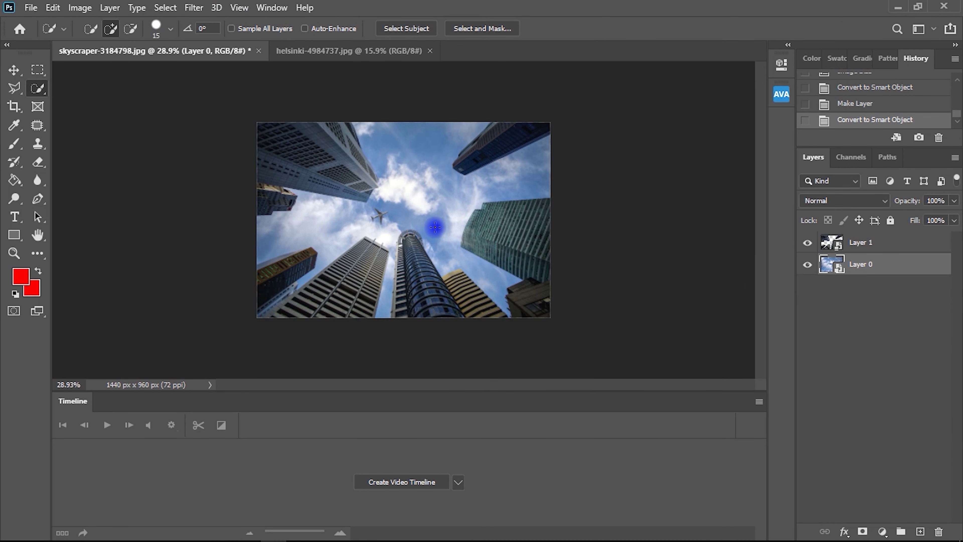
click(418, 487)
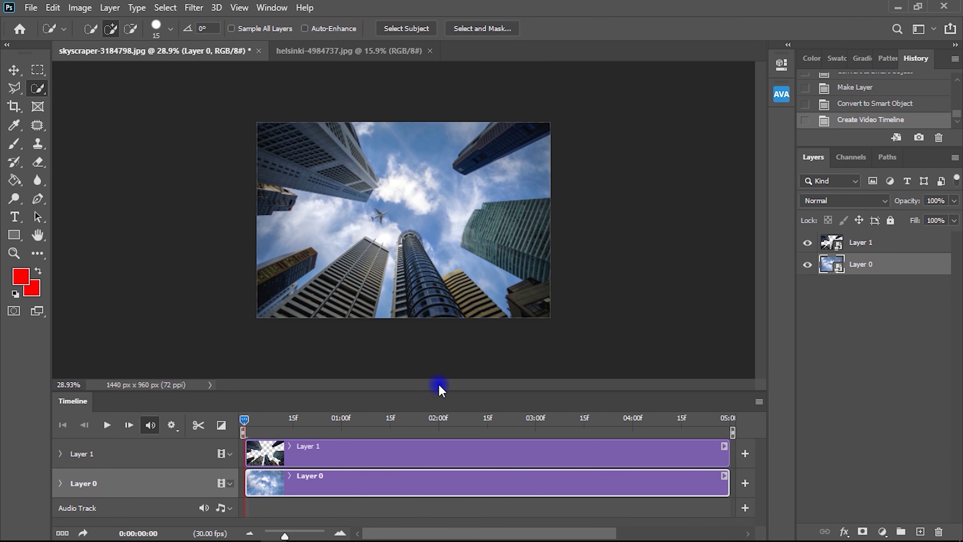
drag(442, 391, 435, 312)
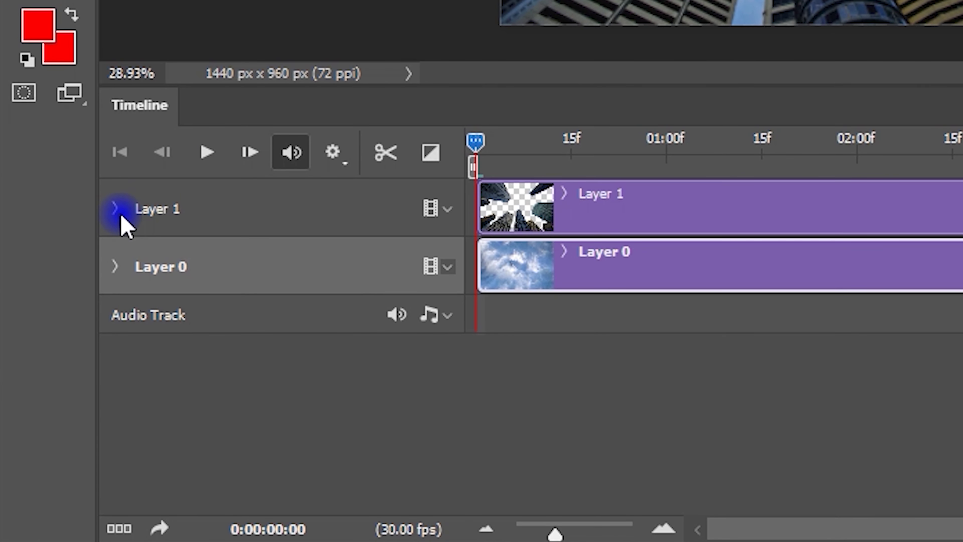
Expand the Layer 1 and Layer 0 tracks and enable Transform keyframing for both at 0:00:00:00.
click(120, 214)
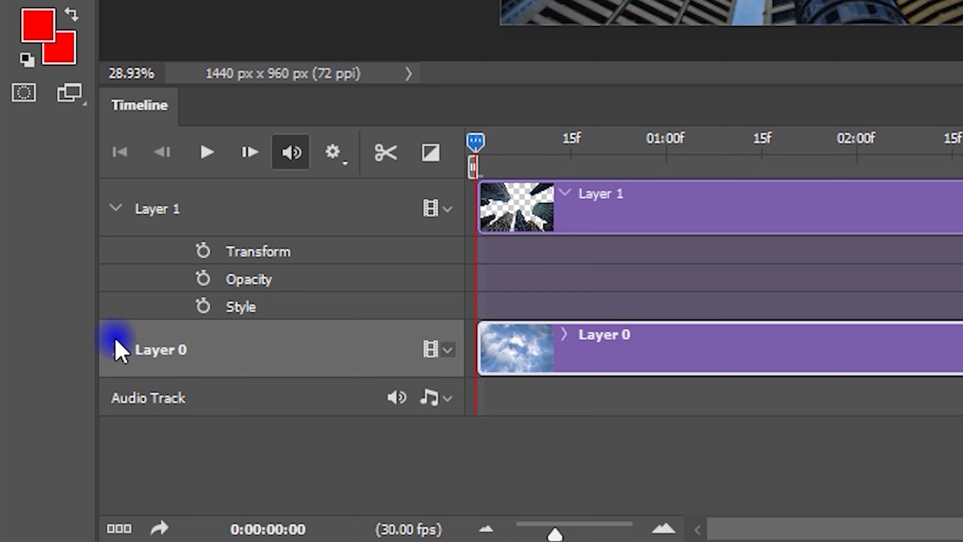
click(117, 350)
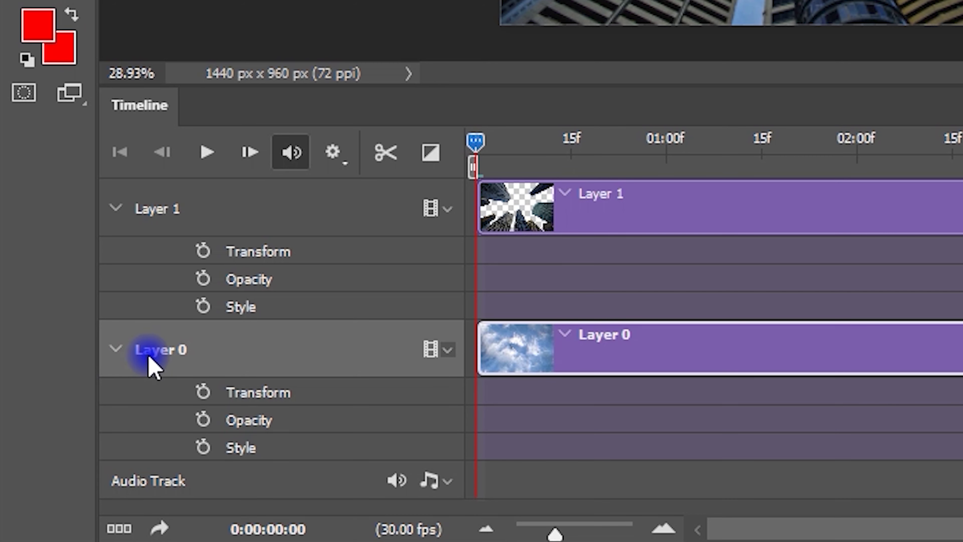
click(200, 251)
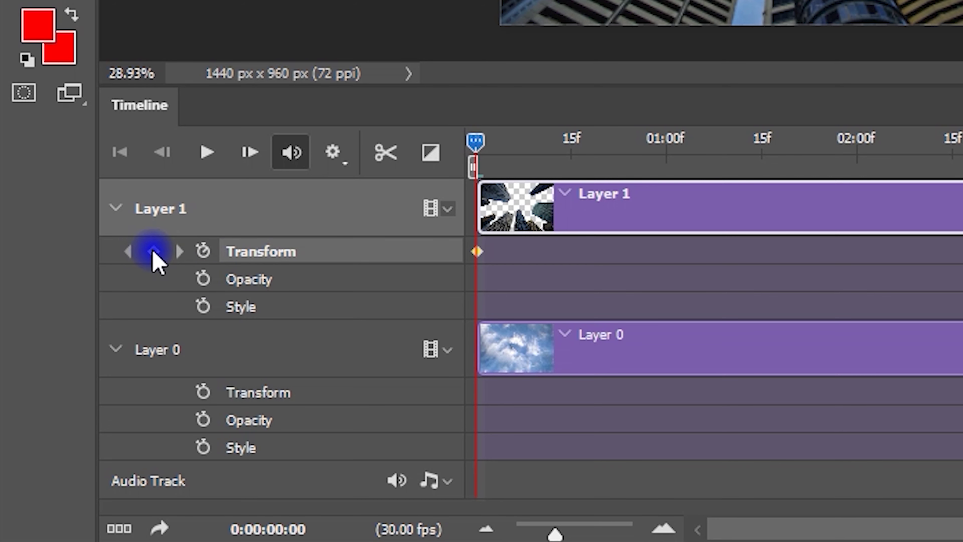
click(201, 392)
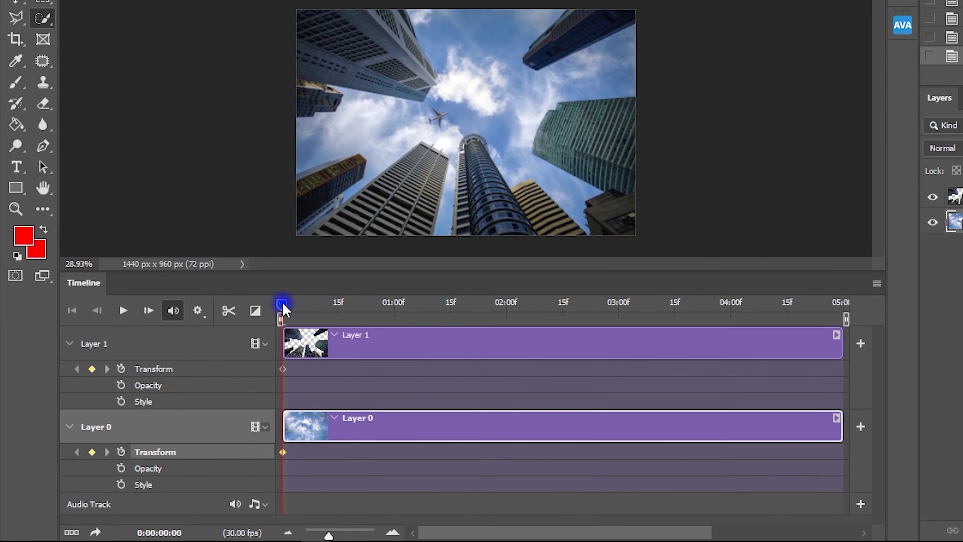
At 0:00:04:29, scale Layer 1 to about 250% with Free Transform, centre it near X 531, Y 663 px, and apply the transform.
drag(283, 304, 295, 304)
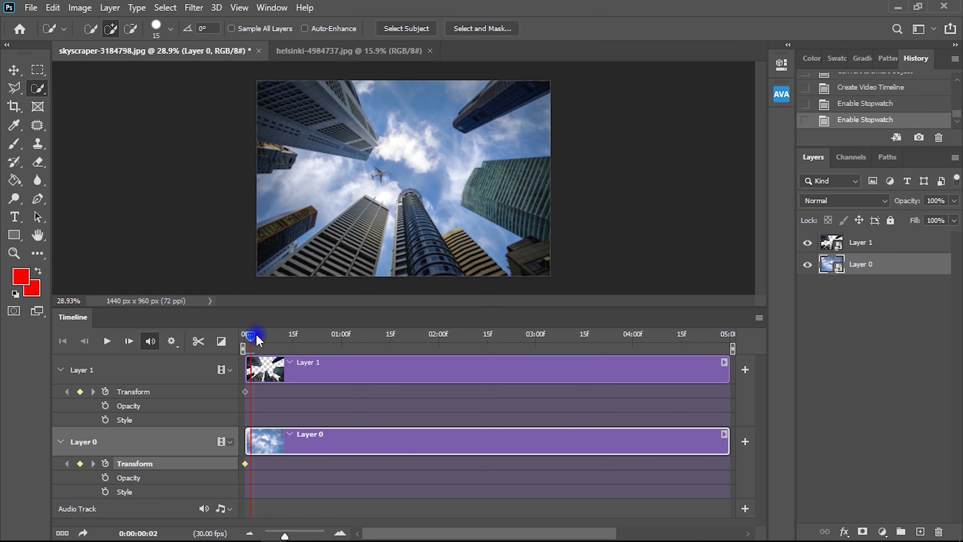
drag(423, 360, 604, 351)
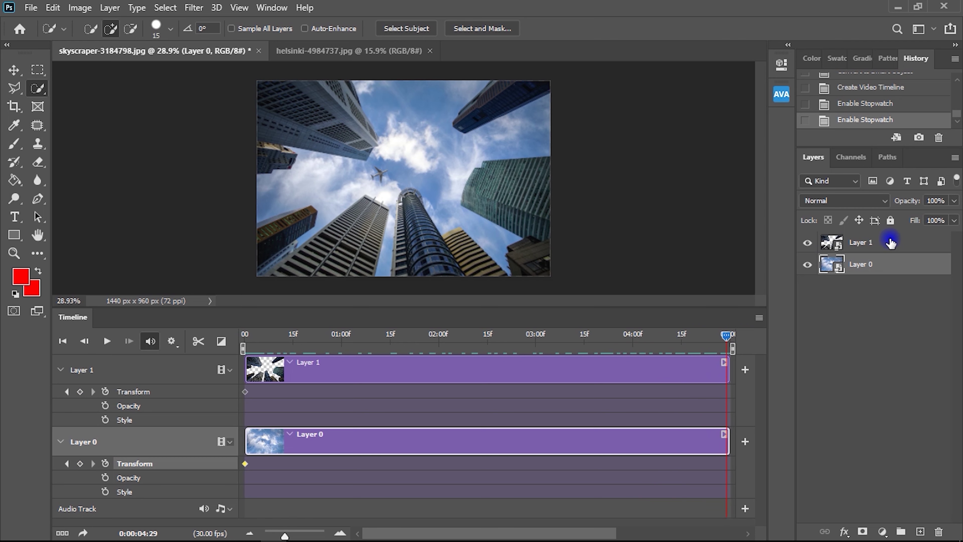
click(890, 244)
key(ctrl+t)
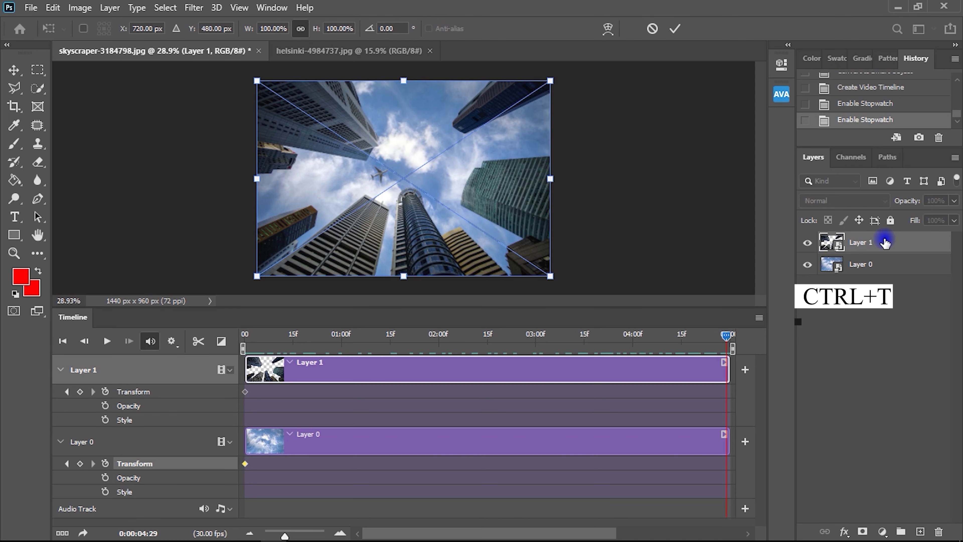
scroll(452, 183, down, 2)
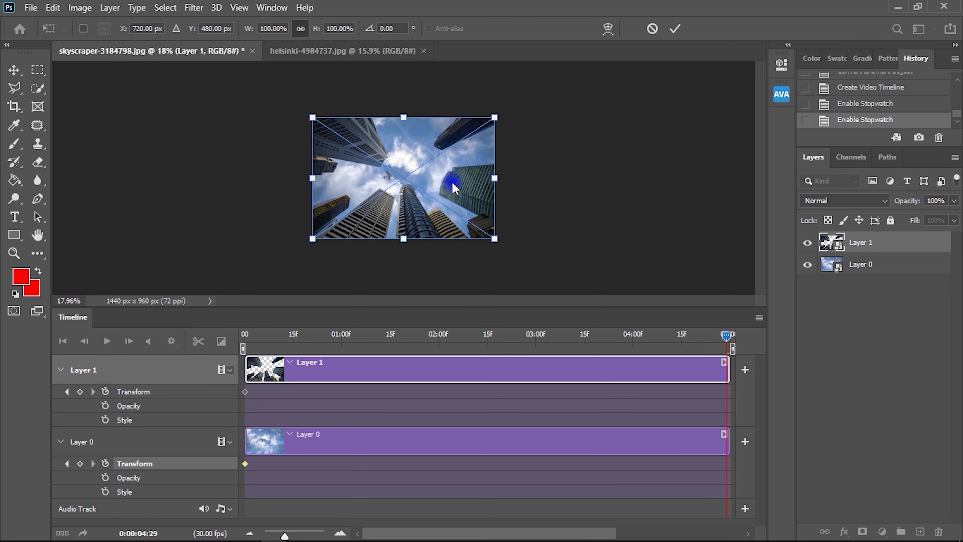
drag(496, 115, 650, 63)
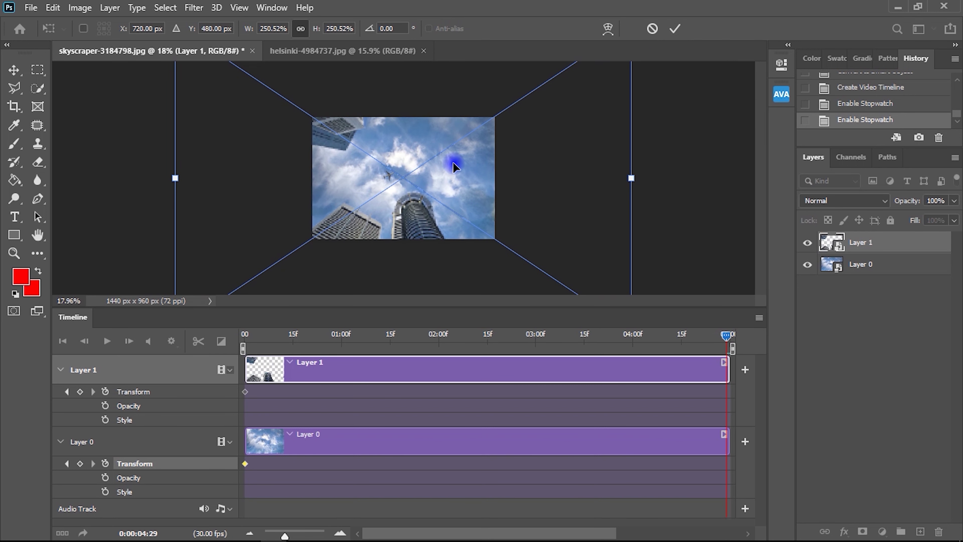
drag(459, 163, 437, 184)
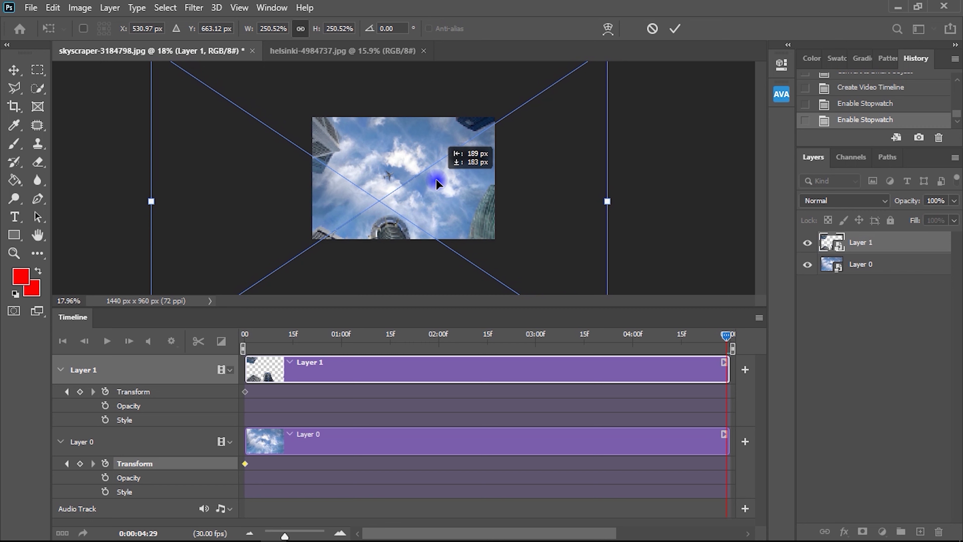
key(w)
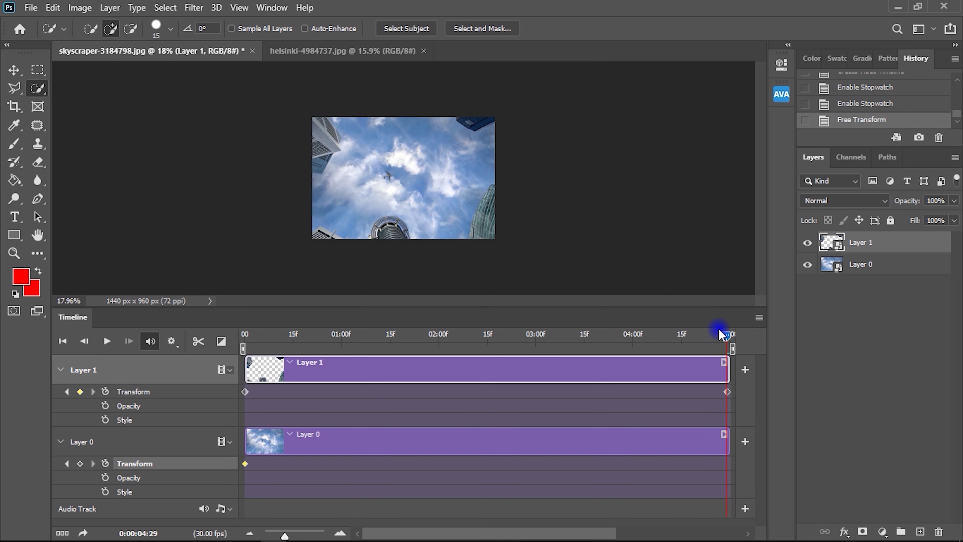
mouse_move(724, 339)
mouse_down()
mouse_move(518, 346)
mouse_move(371, 333)
mouse_move(702, 342)
mouse_move(731, 351)
mouse_up()
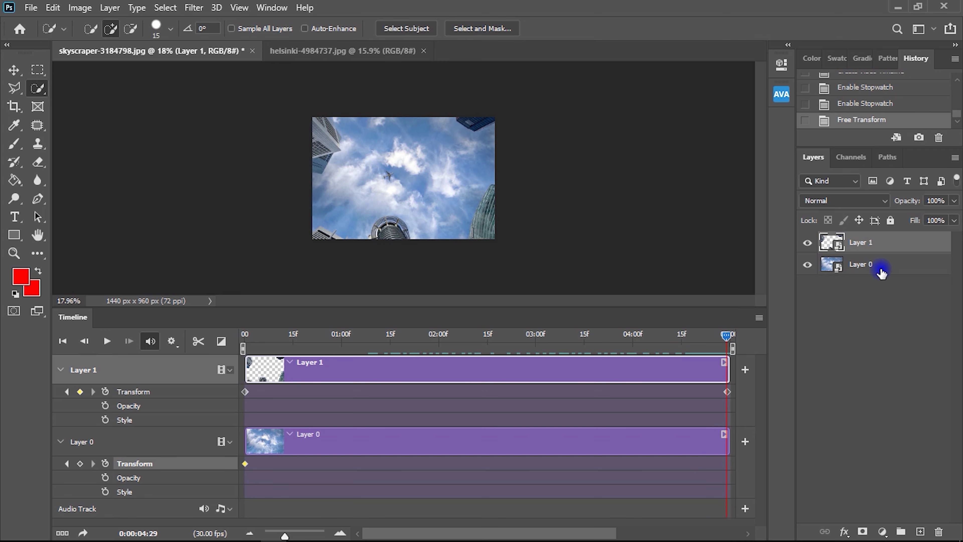
At 0:00:04:29, scale Layer 0 to about 299% with Free Transform, centre it at X 1440, Y 480 px, and apply the transform.
click(886, 267)
key(ctrl+t)
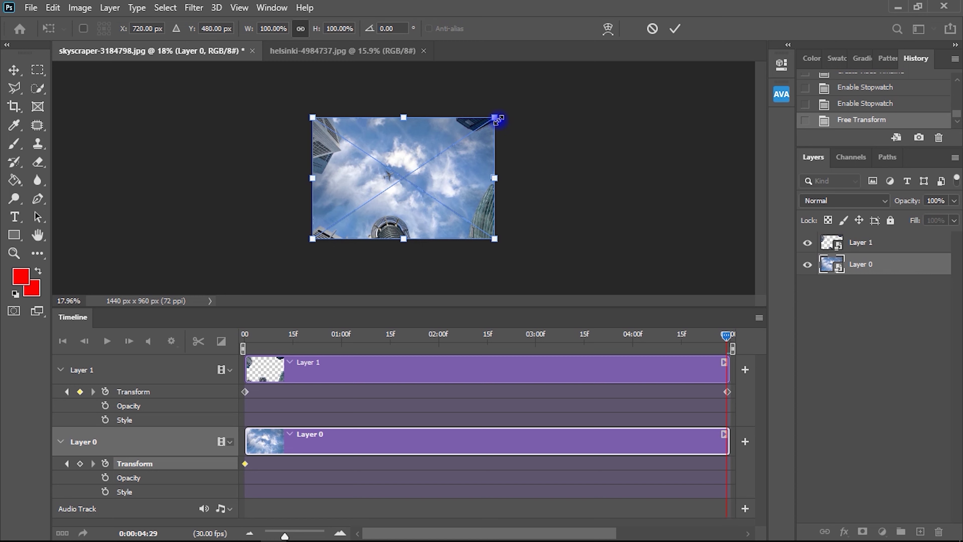
drag(497, 115, 677, 7)
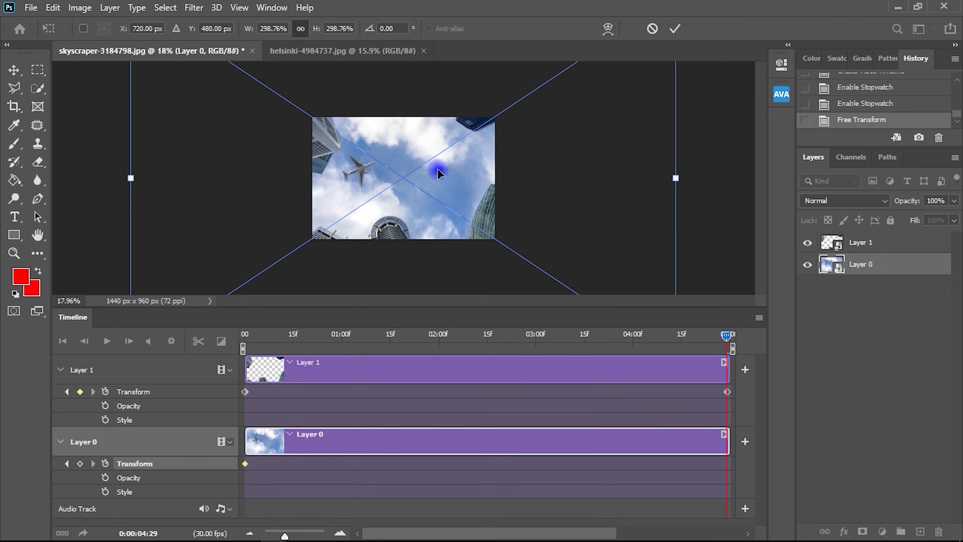
drag(405, 181, 496, 178)
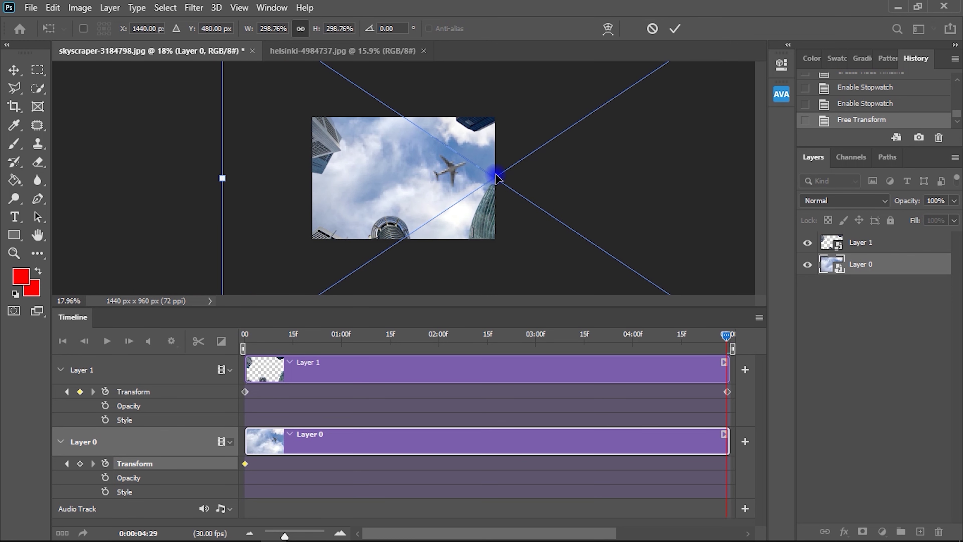
key(w)
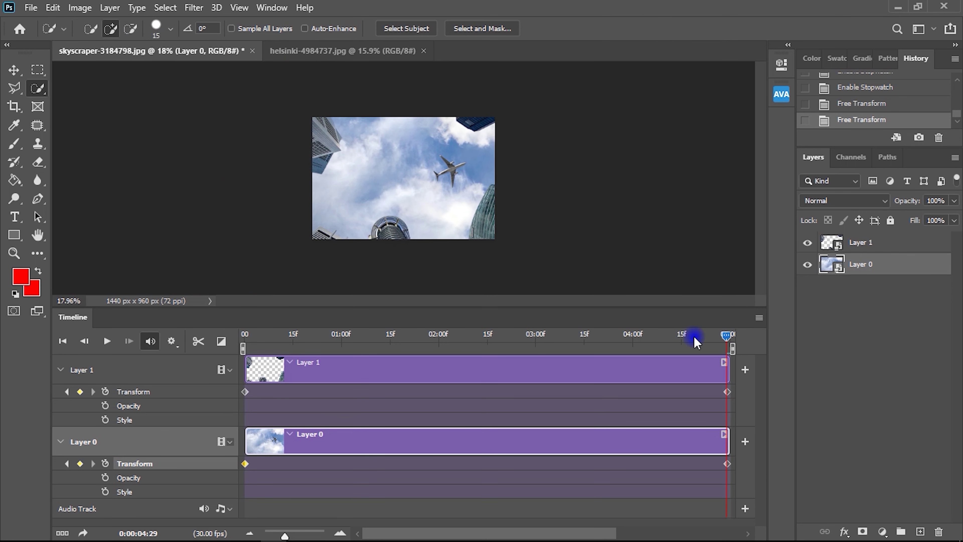
Scrub the animation back to 0:00:00:00 to preview it, and collapse the Layer 1 and Layer 0 tracks.
drag(723, 339, 552, 367)
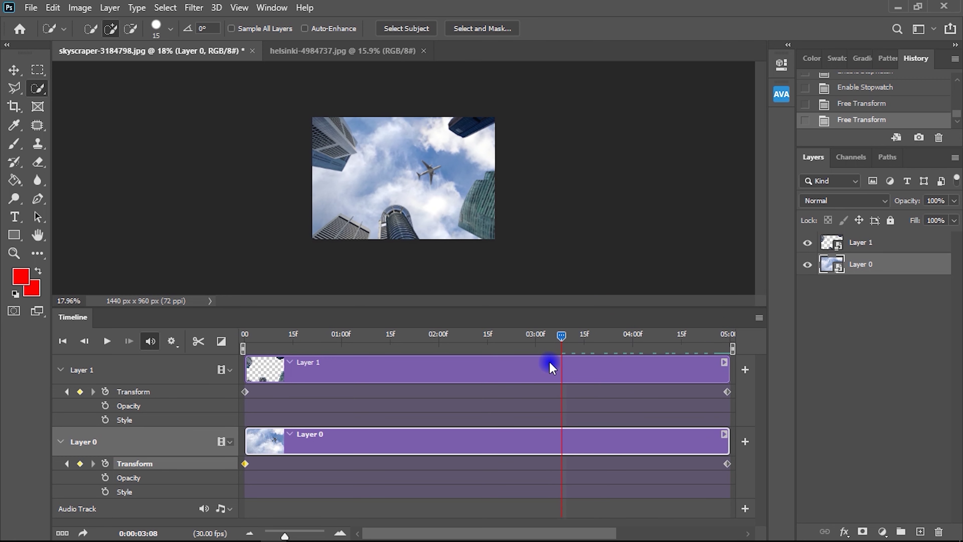
drag(486, 374, 221, 370)
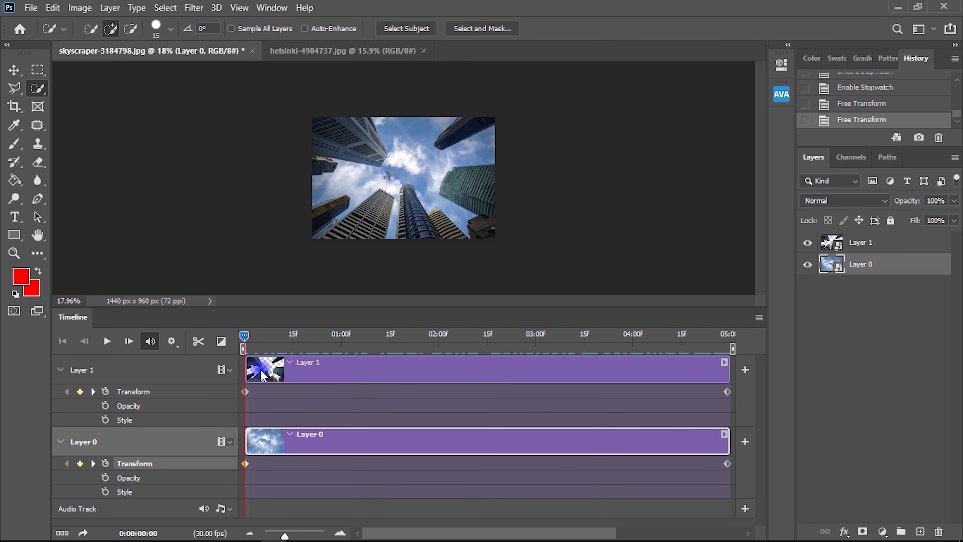
click(59, 368)
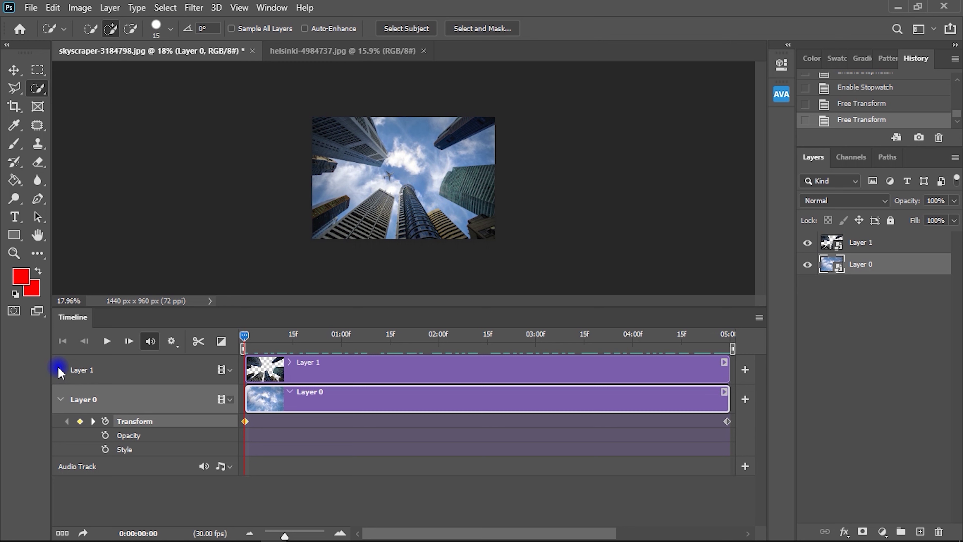
click(60, 399)
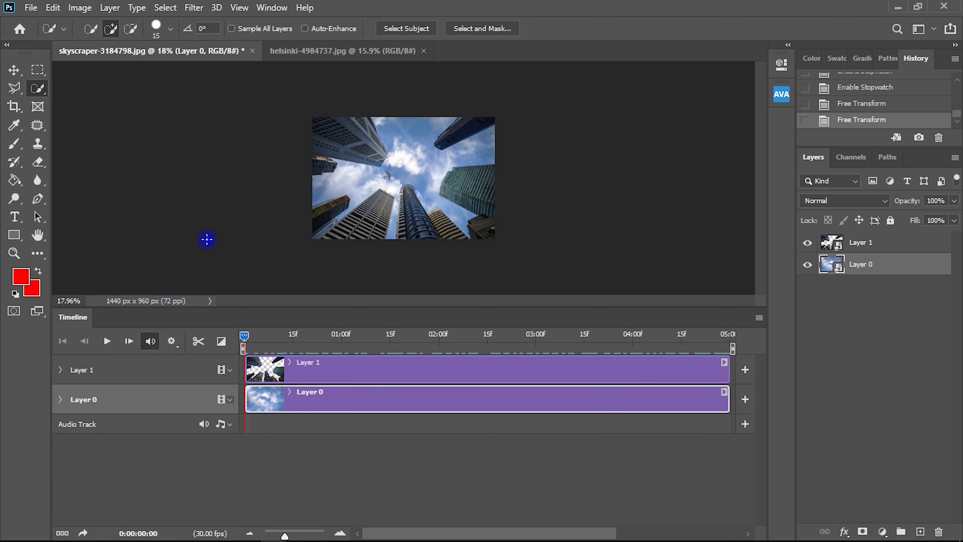
Start exporting the timeline with Render Video and set the output folder to Documents.
click(32, 9)
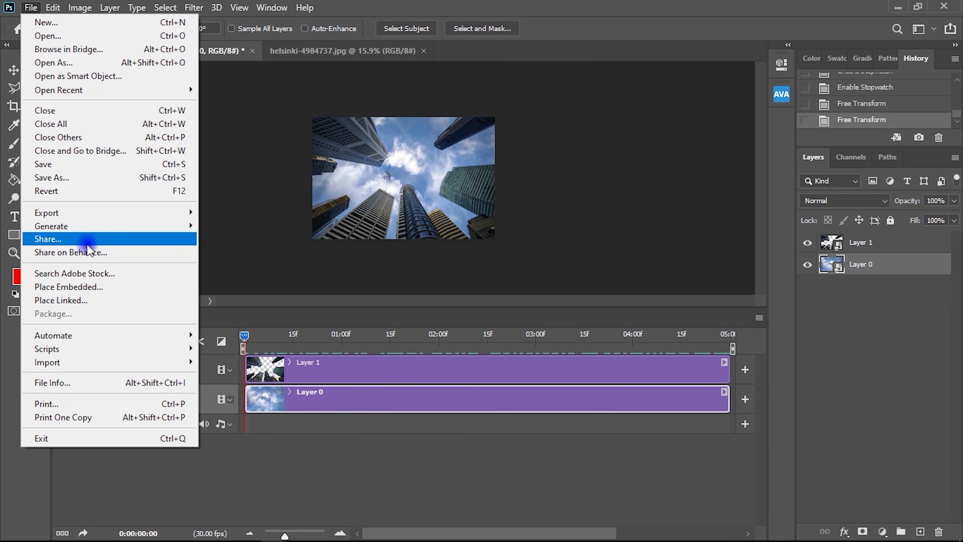
mouse_move(101, 218)
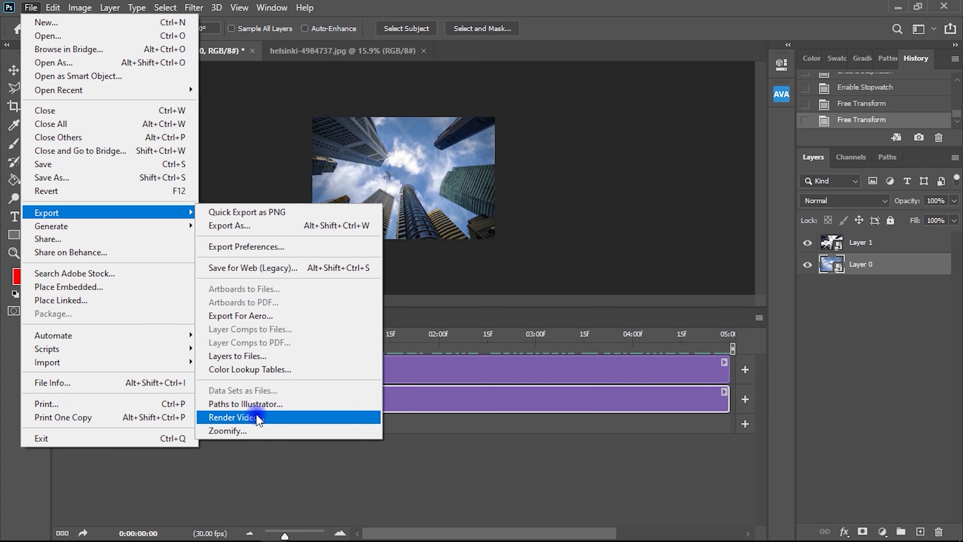
click(289, 417)
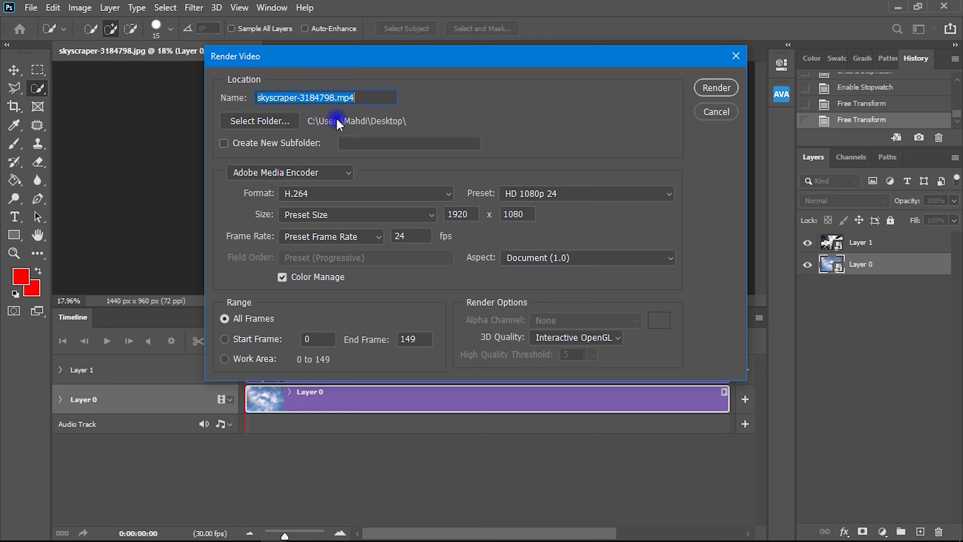
click(290, 125)
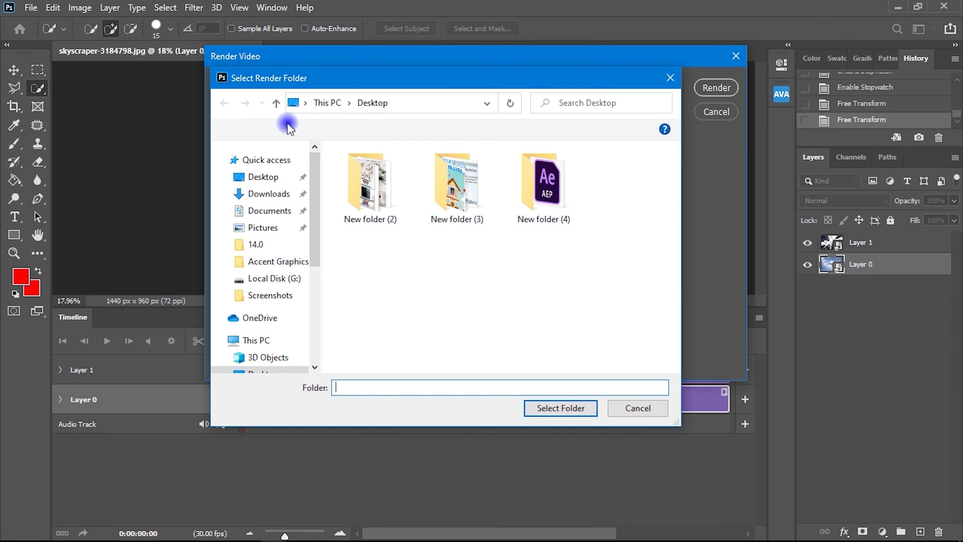
click(263, 180)
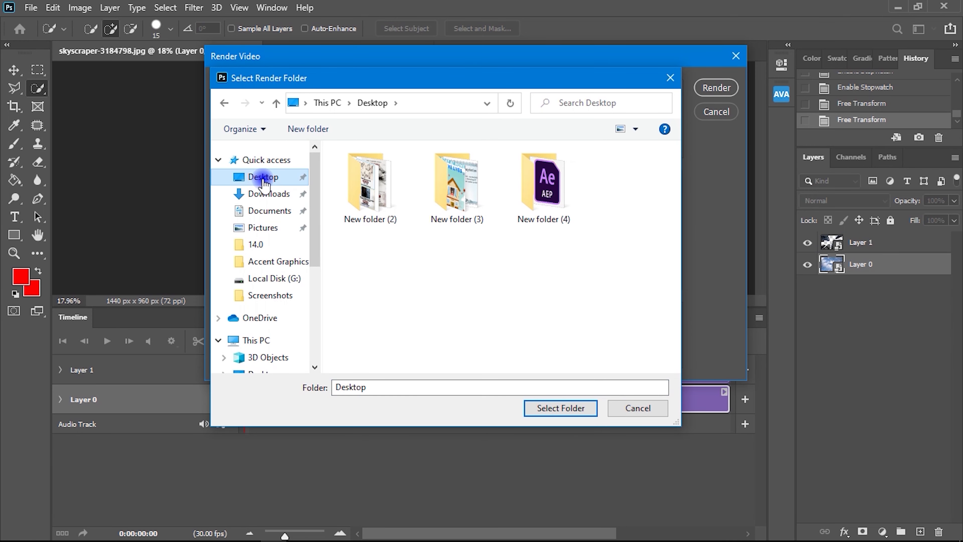
click(266, 213)
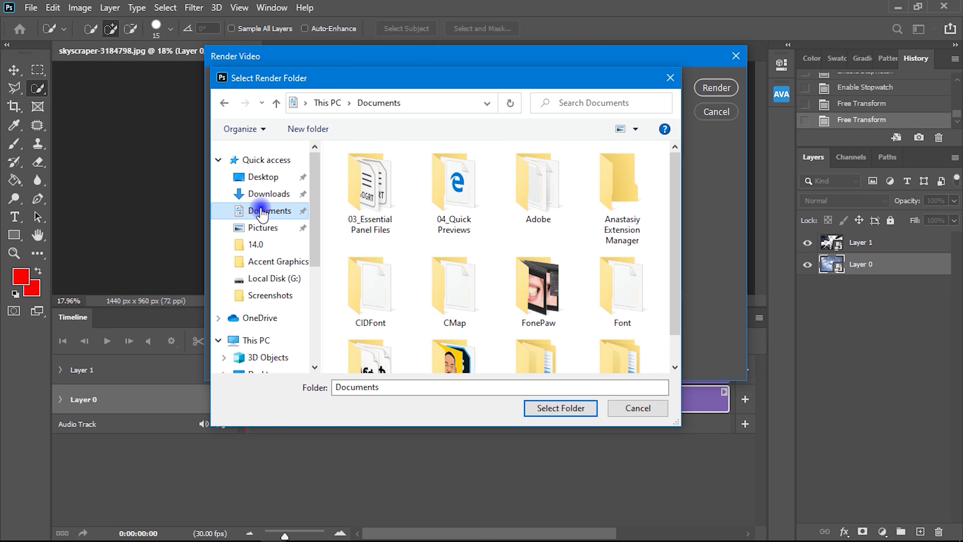
click(561, 408)
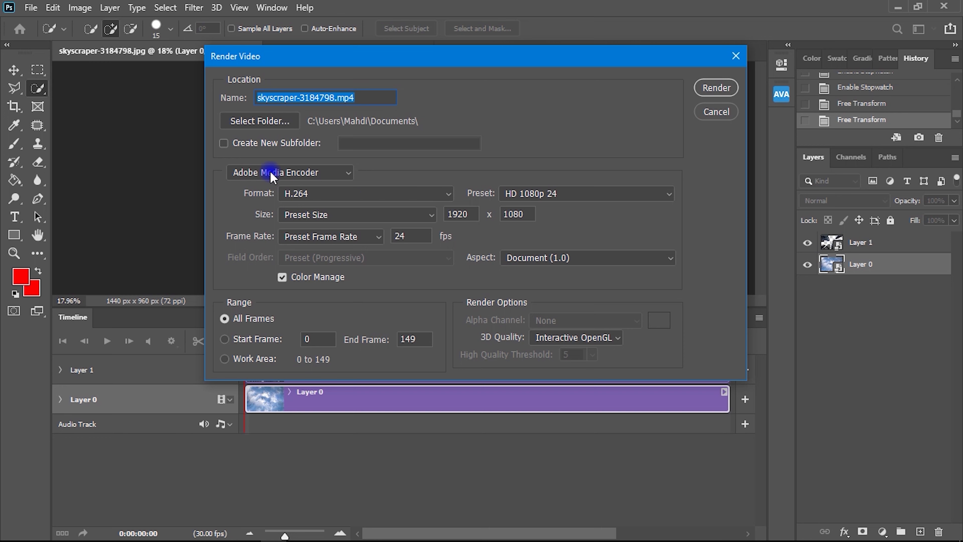
Render the video in H.264 format with the HD 1080p 25 preset.
click(297, 194)
click(299, 220)
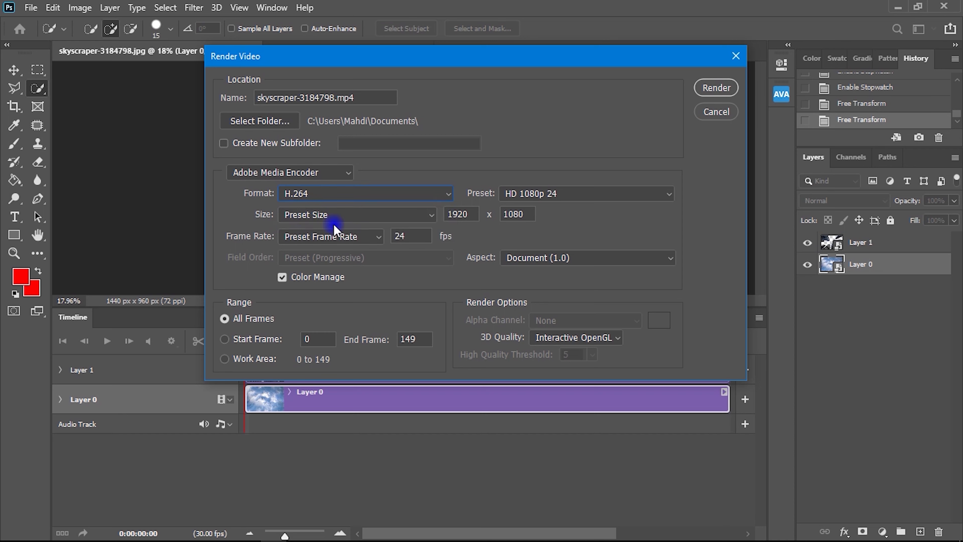
click(582, 198)
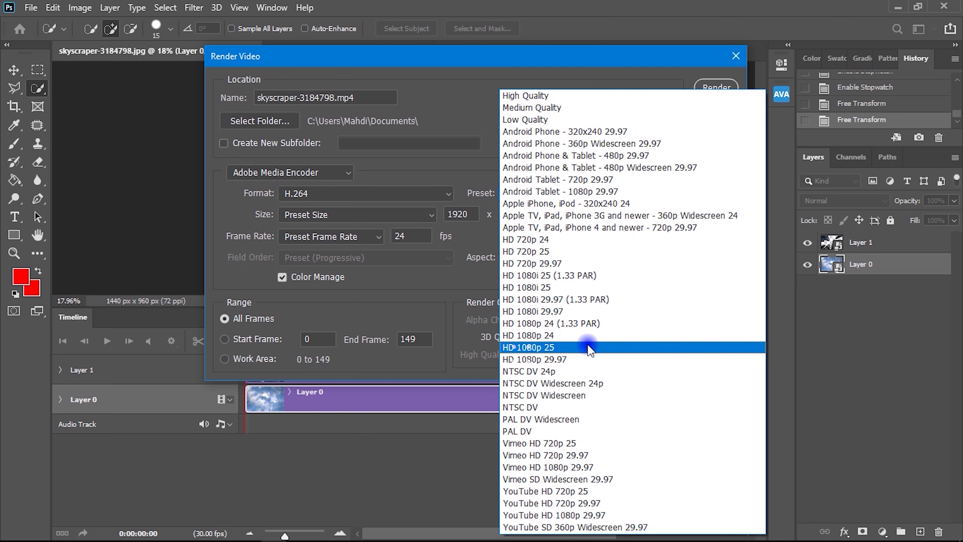
click(587, 348)
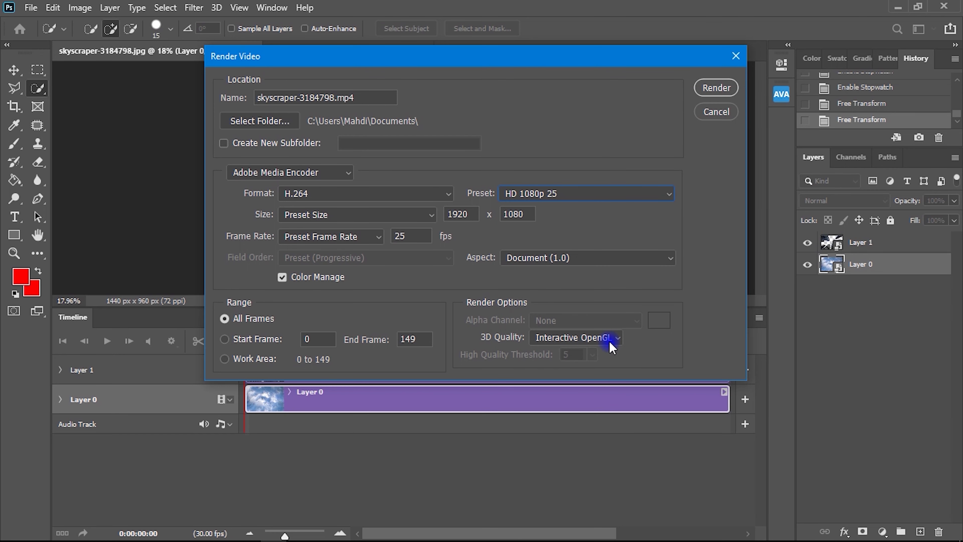
click(715, 88)
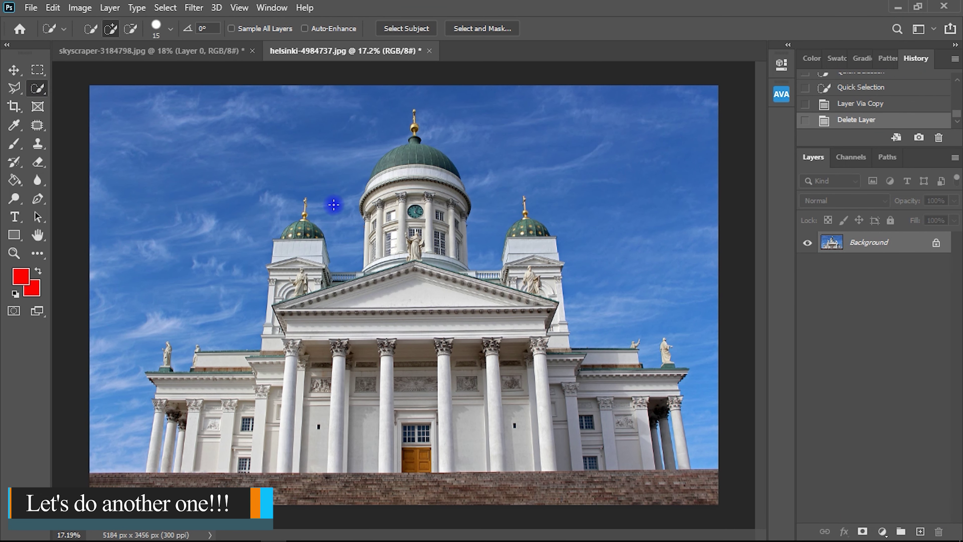
In the helsinki-4984737.jpg photo, select the central green dome and its gold finial with Quick Selection.
click(424, 182)
scroll(426, 158, up, 5)
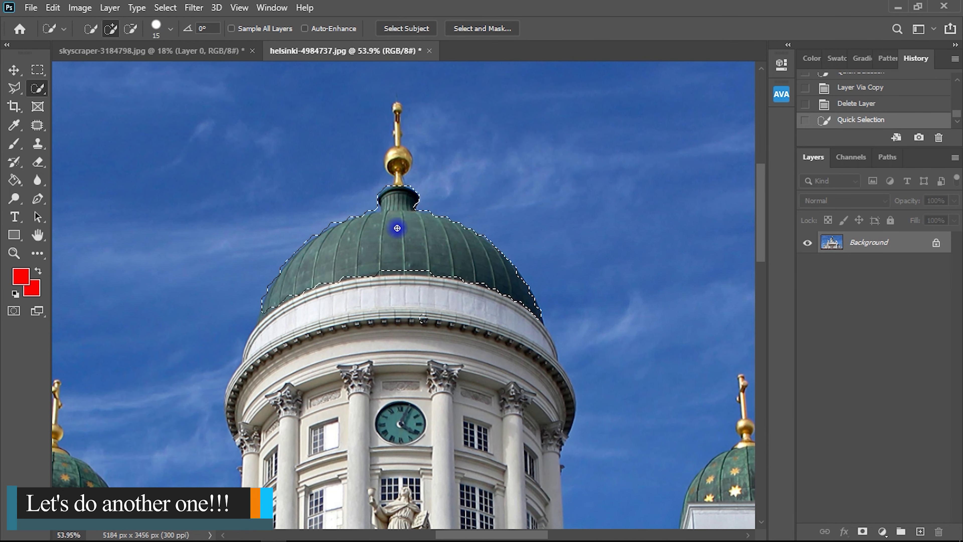
drag(396, 226, 396, 107)
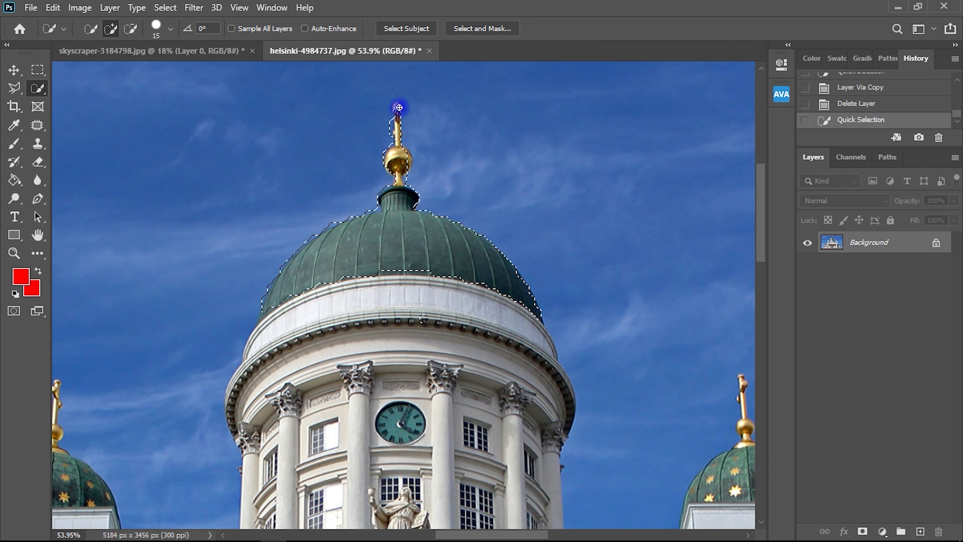
mouse_move(399, 153)
mouse_down()
mouse_move(411, 226)
mouse_move(398, 157)
mouse_up()
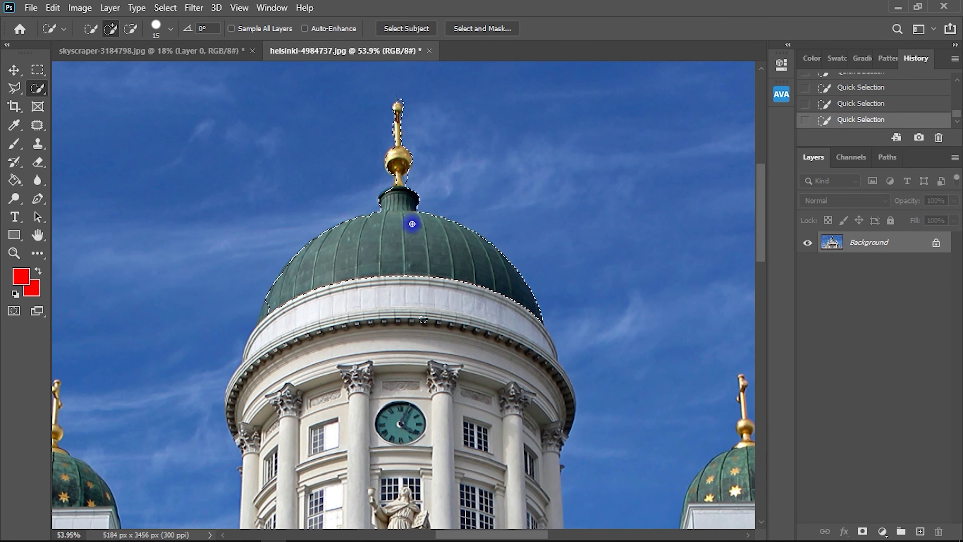
Extend the selection over the central drum, the pediment and the right tower with its finial.
scroll(407, 206, down, 2)
mouse_move(361, 397)
mouse_down()
mouse_move(428, 392)
mouse_move(463, 317)
mouse_move(496, 492)
mouse_move(509, 407)
mouse_move(334, 461)
mouse_move(318, 364)
mouse_move(308, 429)
mouse_move(296, 380)
mouse_move(277, 362)
mouse_move(422, 346)
mouse_move(508, 254)
mouse_move(527, 288)
mouse_move(527, 278)
mouse_move(403, 409)
mouse_move(431, 349)
mouse_move(577, 338)
mouse_move(647, 301)
mouse_move(657, 232)
mouse_up()
scroll(440, 326, down, 2)
scroll(402, 408, down, 4)
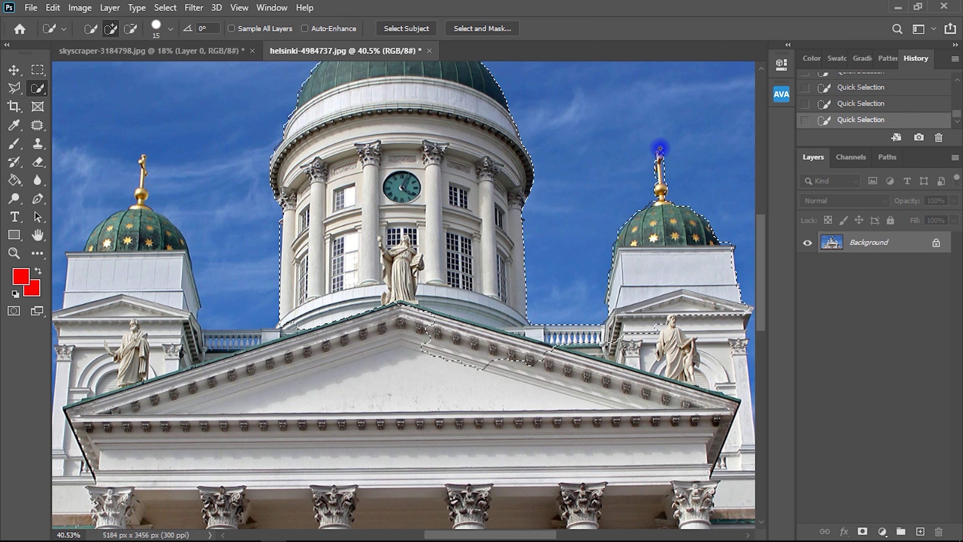
drag(664, 174, 608, 179)
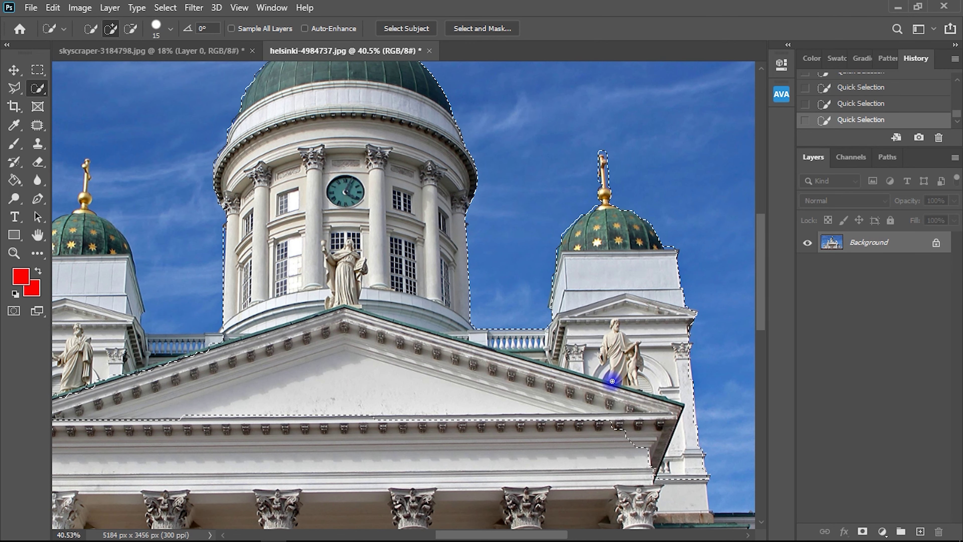
Add the left tower with its starred dome and gold finial to the selection, undoing the faulty strokes around the finial.
scroll(645, 303, down, 3)
mouse_move(187, 241)
mouse_down()
mouse_move(279, 275)
mouse_move(419, 245)
mouse_move(435, 198)
mouse_move(354, 182)
mouse_move(320, 101)
mouse_move(351, 153)
mouse_up()
scroll(350, 153, up, 3)
mouse_move(331, 211)
mouse_down()
mouse_move(326, 157)
mouse_move(340, 180)
mouse_up()
scroll(303, 261, down, 1)
key(ctrl+z)
key(ctrl+z)
scroll(303, 235, up, 2)
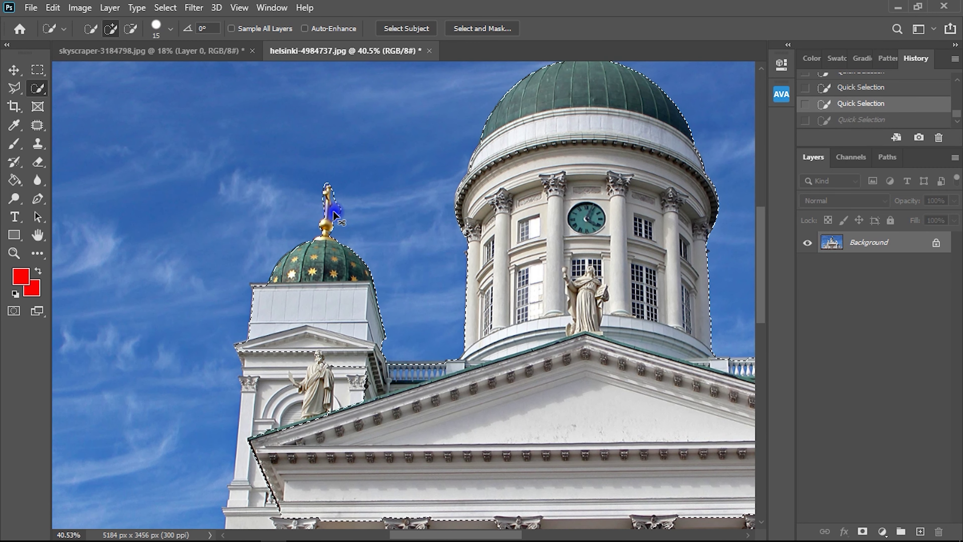
click(329, 192)
scroll(303, 290, down, 3)
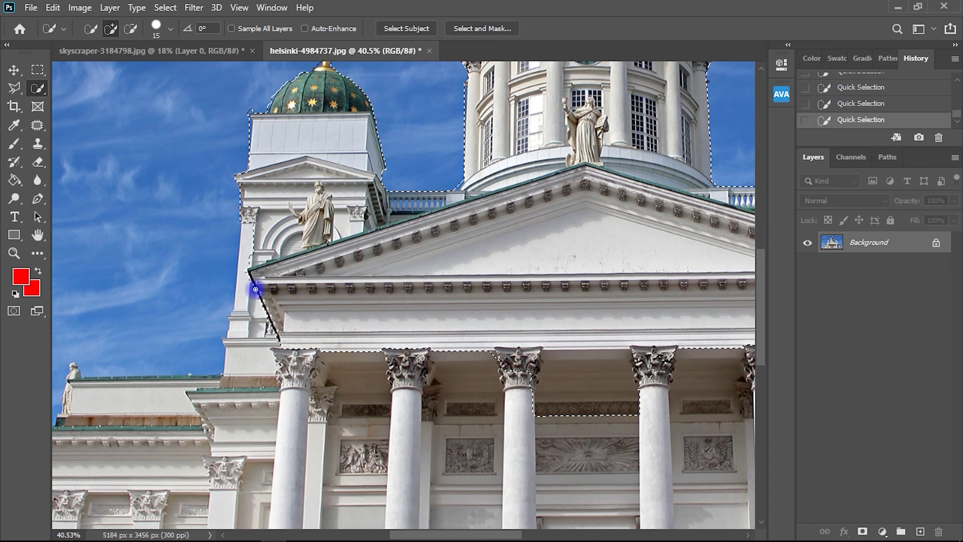
Add the left wing with its rooftop statues to the selection and subtract the stray sky area above its roof.
mouse_move(255, 289)
mouse_down()
mouse_move(232, 365)
mouse_move(246, 377)
mouse_move(232, 400)
mouse_move(219, 385)
mouse_move(88, 363)
mouse_move(226, 316)
mouse_move(210, 331)
mouse_up()
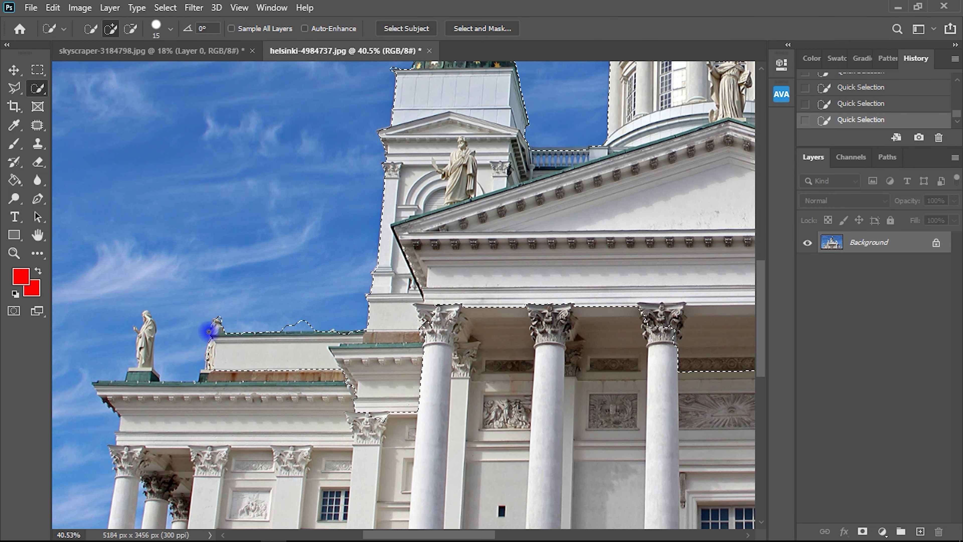
alt+click(287, 321)
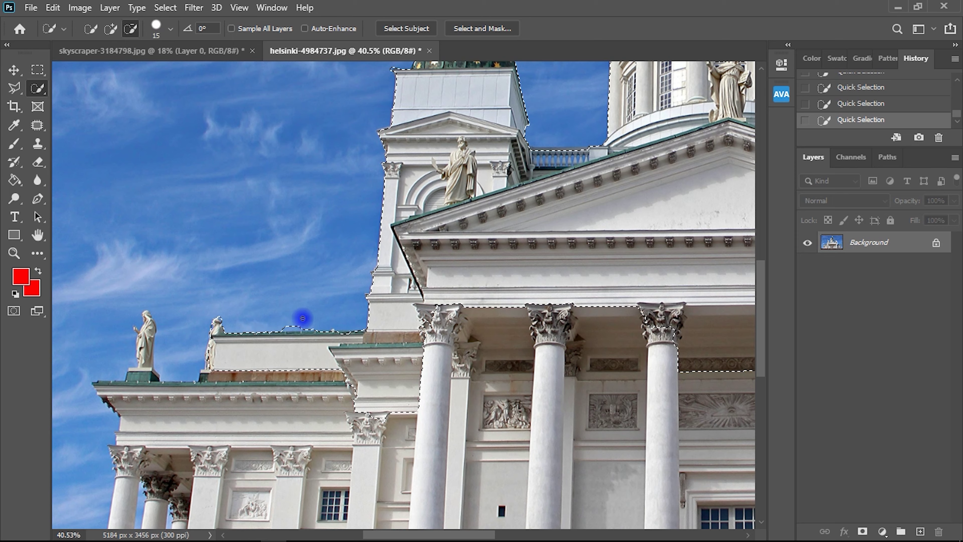
drag(225, 332, 318, 301)
drag(313, 355, 240, 360)
mouse_move(240, 284)
mouse_down()
mouse_move(275, 349)
mouse_move(234, 303)
mouse_move(297, 346)
mouse_move(282, 354)
mouse_move(249, 342)
mouse_move(234, 470)
mouse_up()
click(230, 296)
Extend the selection across the front columns, the entrance and the right wing of the cathedral.
scroll(281, 355, down, 2)
scroll(321, 411, down, 2)
scroll(322, 412, down, 2)
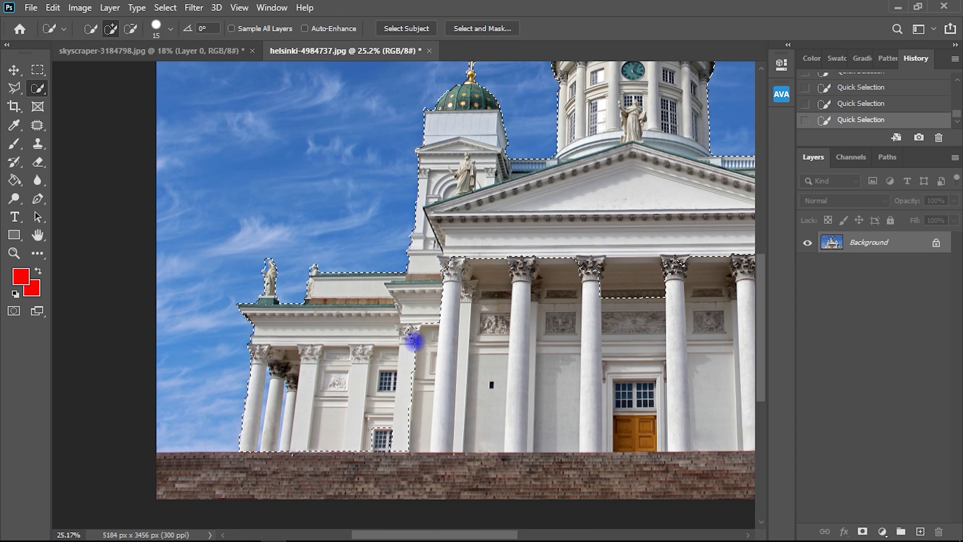
drag(555, 354, 375, 332)
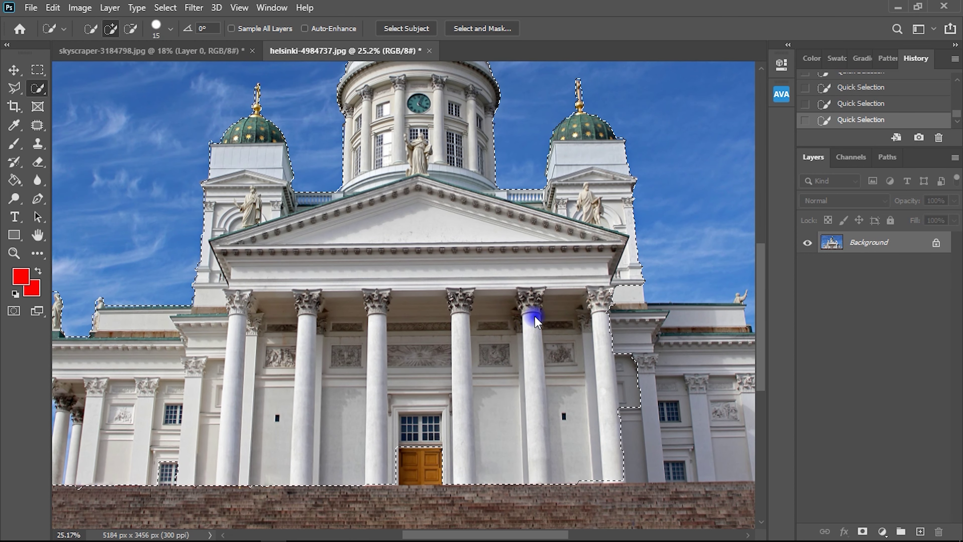
drag(536, 318, 384, 295)
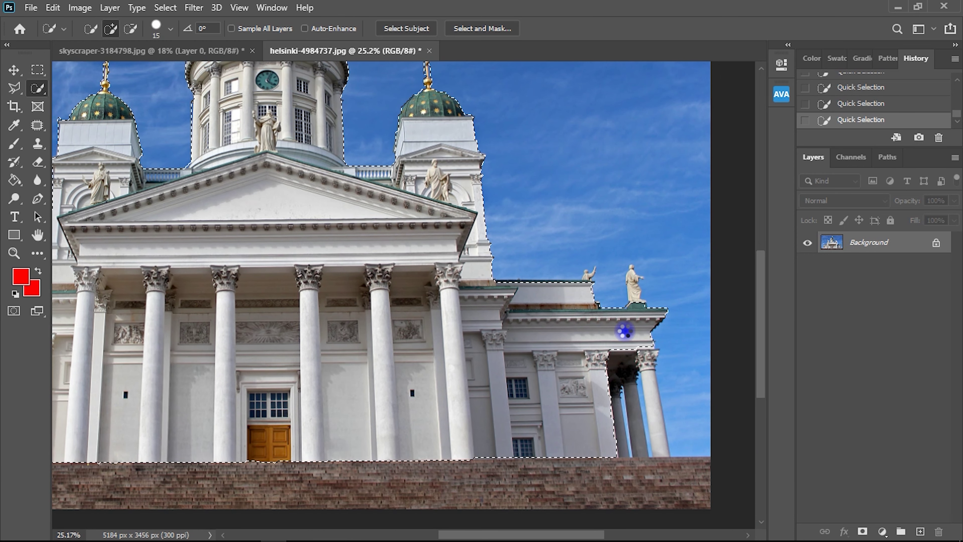
Add the two rooftop statues and the cornice end of the right wing to the selection.
scroll(594, 280, up, 4)
drag(596, 241, 573, 257)
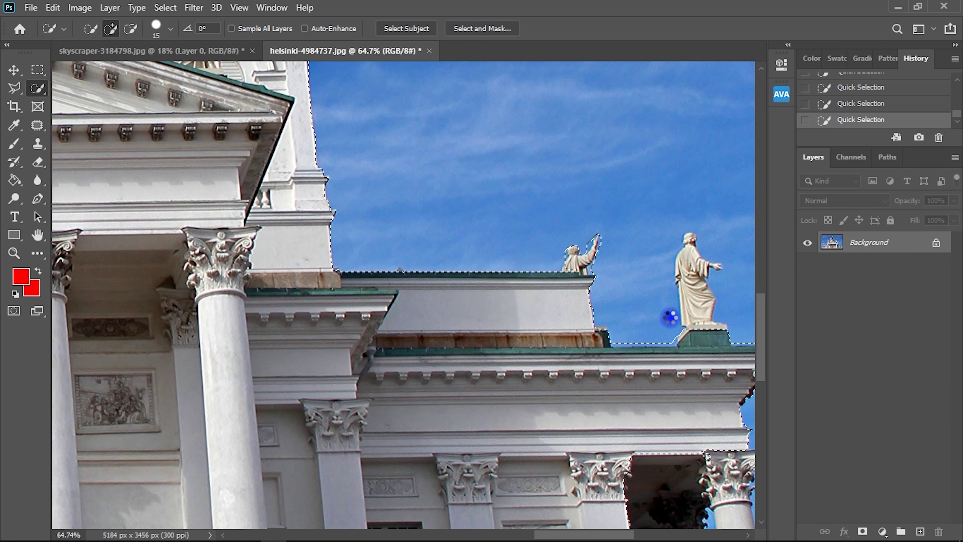
click(570, 261)
drag(656, 381, 552, 396)
mouse_move(589, 364)
mouse_down()
mouse_move(588, 252)
mouse_move(616, 280)
mouse_up()
scroll(610, 402, down, 3)
scroll(604, 387, up, 4)
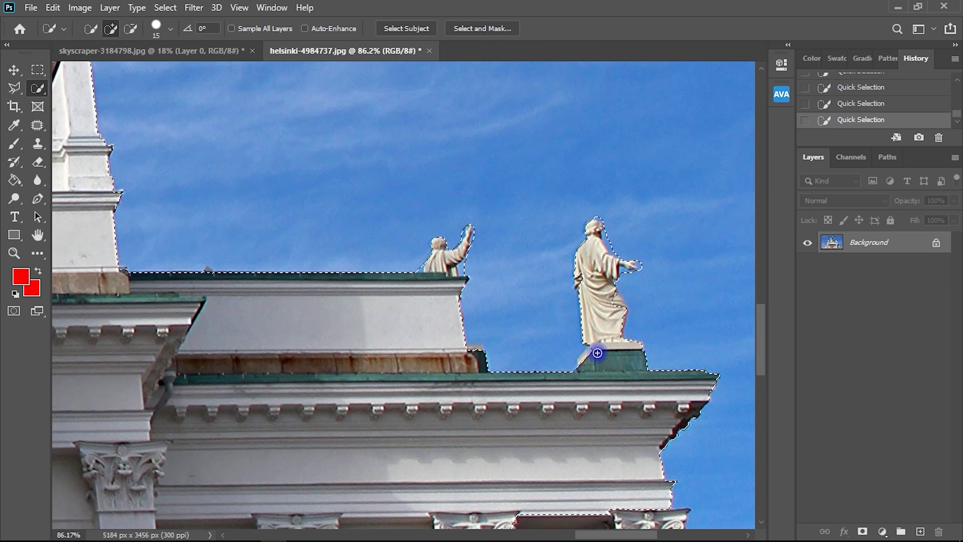
Add the outer columns at the end of the right wing to the selection.
scroll(583, 414, down, 4)
scroll(583, 420, down, 2)
drag(583, 330, 597, 406)
mouse_move(616, 358)
mouse_down()
mouse_move(603, 359)
mouse_move(666, 469)
mouse_up()
drag(495, 448, 439, 445)
Add the brick steps along the photo's lower edge to the selection and copy the selected area to a new layer.
scroll(438, 444, down, 4)
mouse_move(593, 472)
mouse_down()
mouse_move(455, 487)
mouse_move(349, 473)
mouse_up()
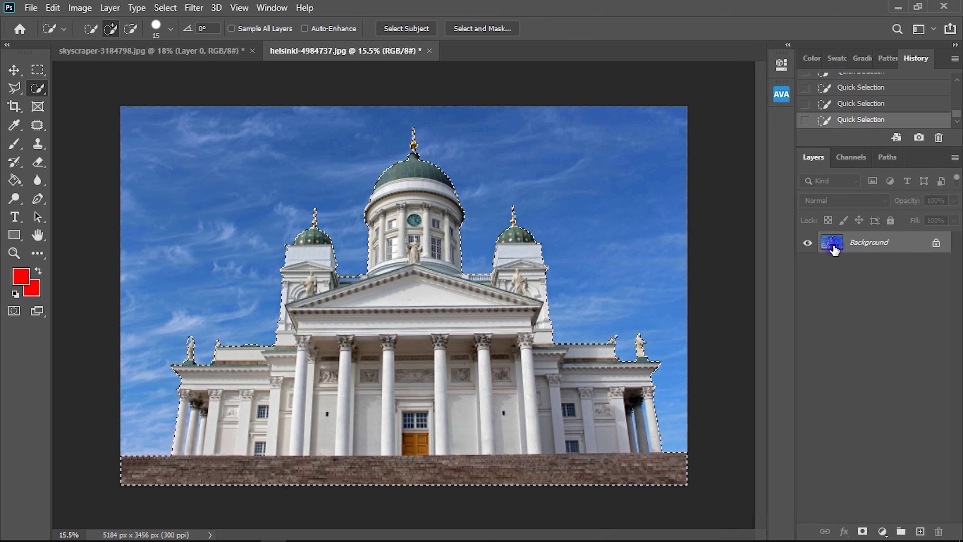
key(ctrl+j)
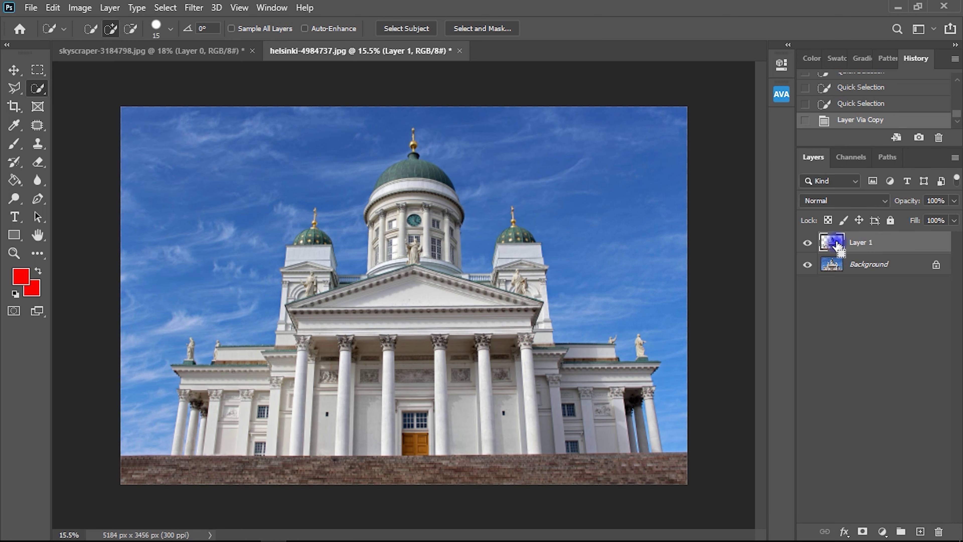
Load the cut-out cathedral layer's outline as a selection, then hide that layer and make the Background layer active.
ctrl+click(837, 246)
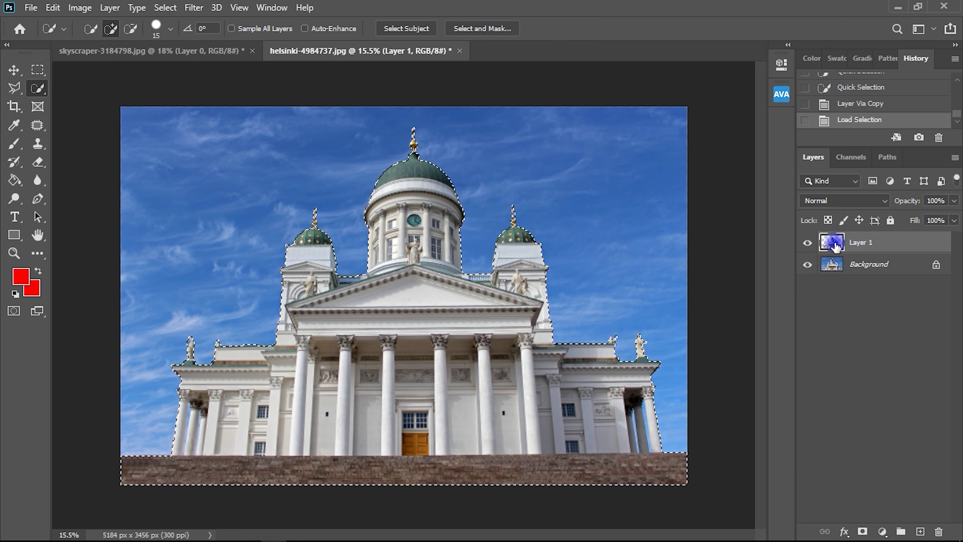
click(808, 243)
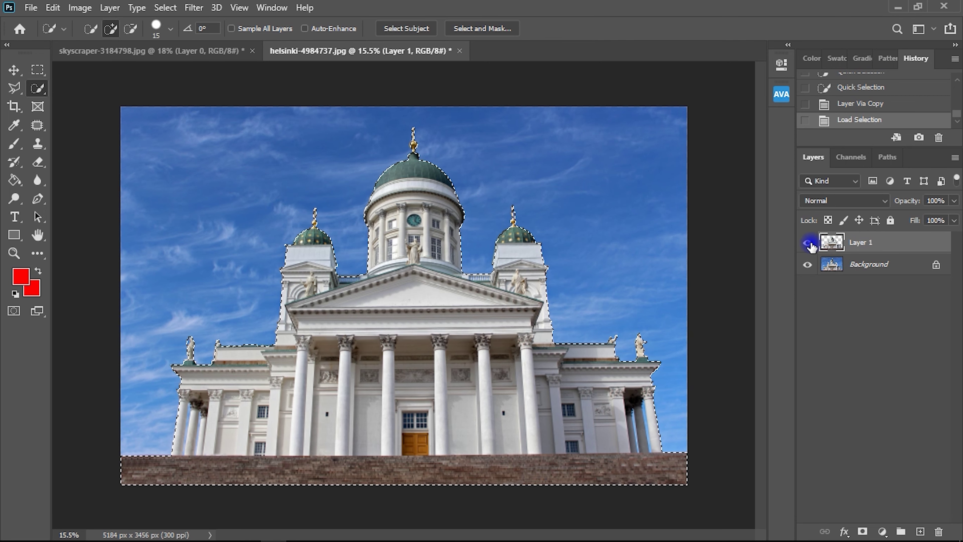
click(832, 265)
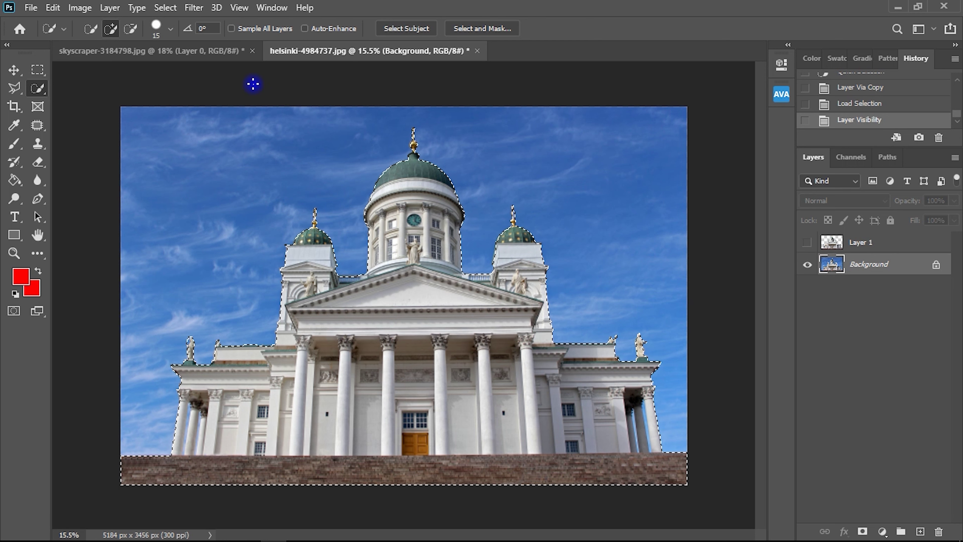
Expand the cathedral selection by 10 pixels and fill the selected area on the Background layer.
click(167, 8)
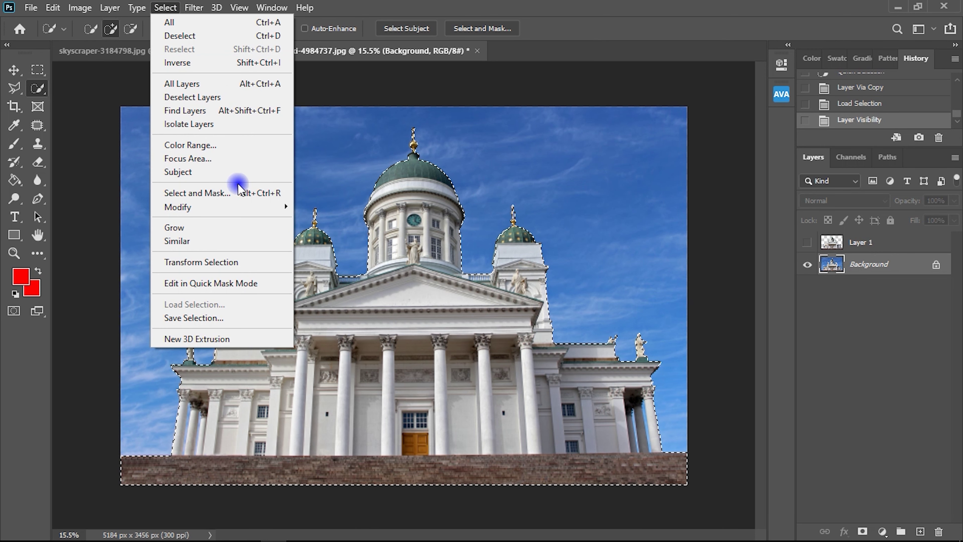
mouse_move(250, 213)
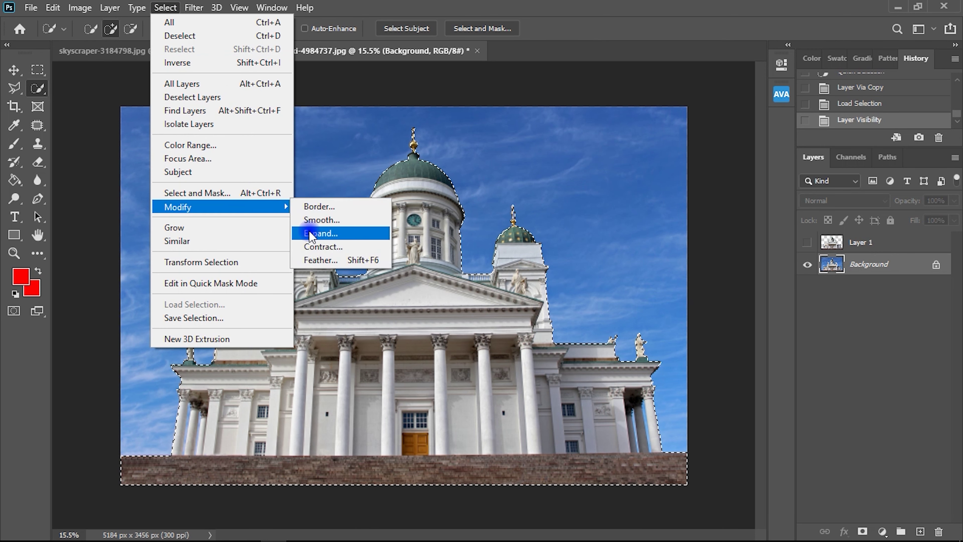
click(335, 233)
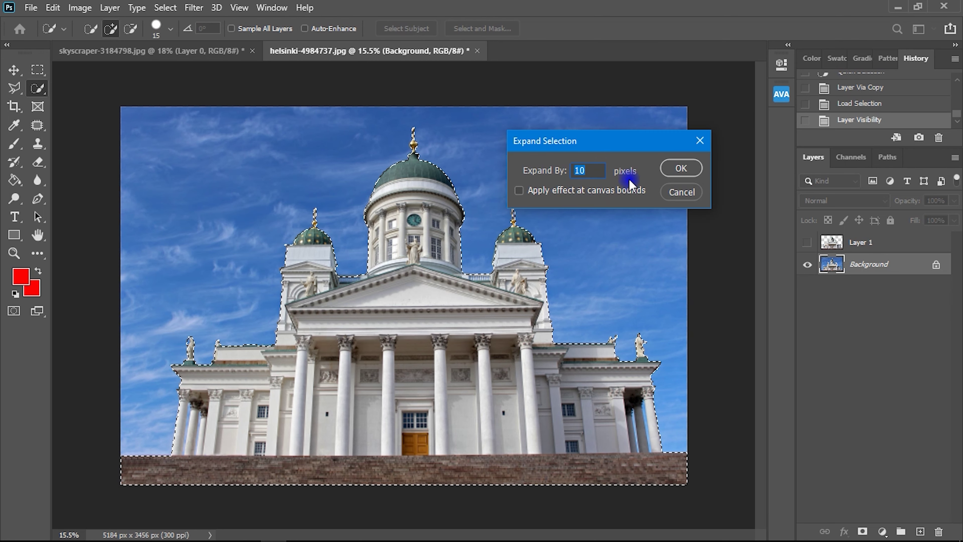
click(680, 166)
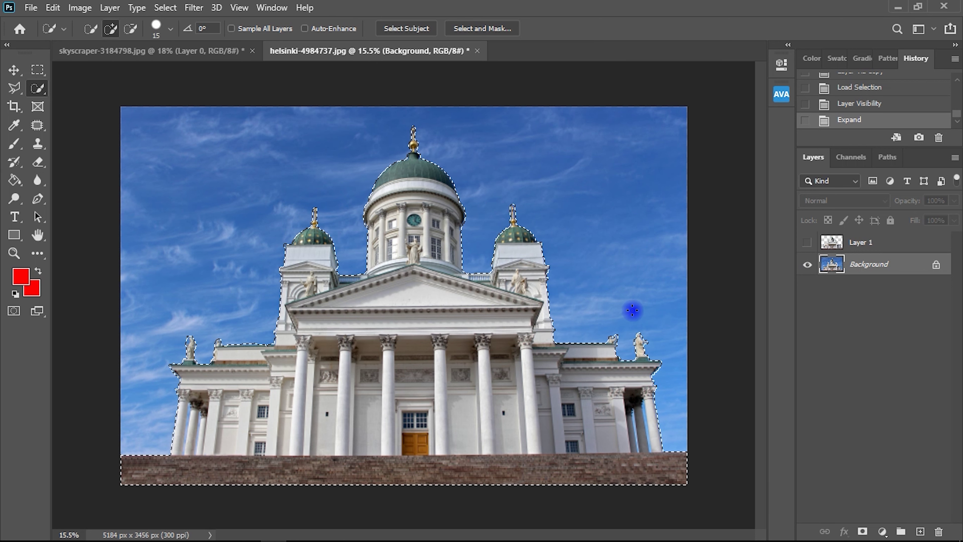
key(shift+BackSpace)
click(745, 128)
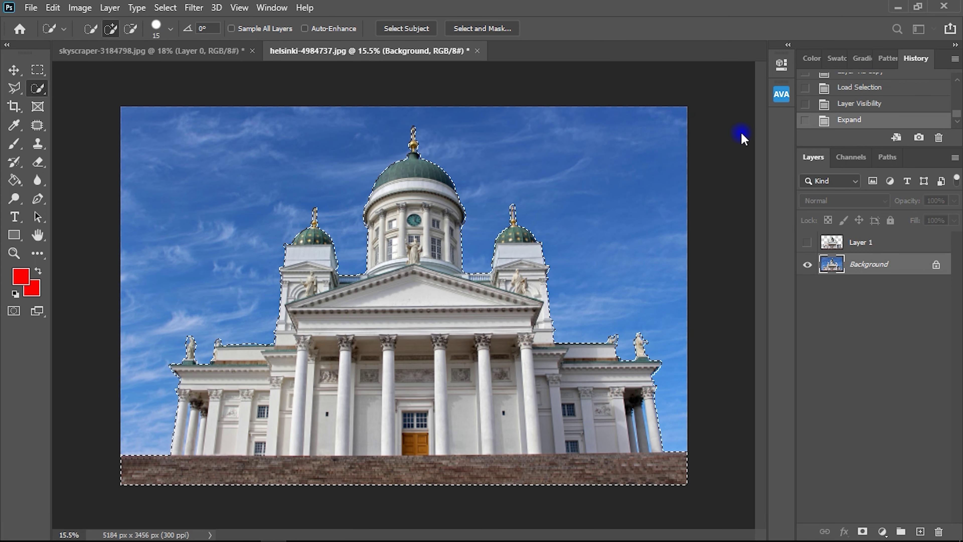